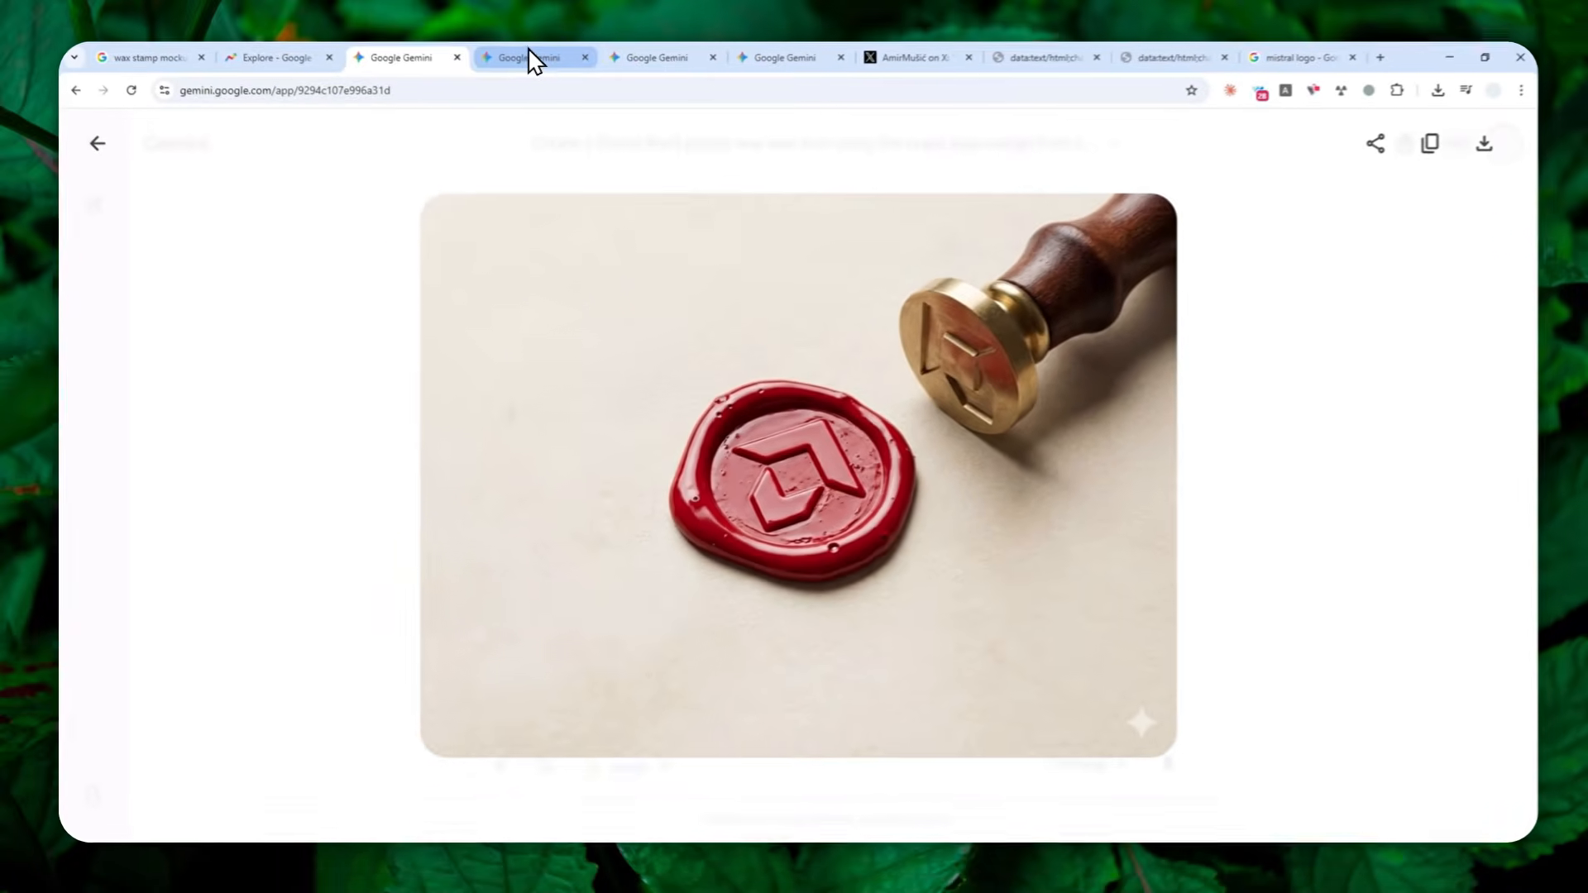
Look through the finished wax seal images in the other open Gemini chats, including the Merry Christmas card and the Intel envelope
{"action": "left_click", "coordinate": [529, 58]}
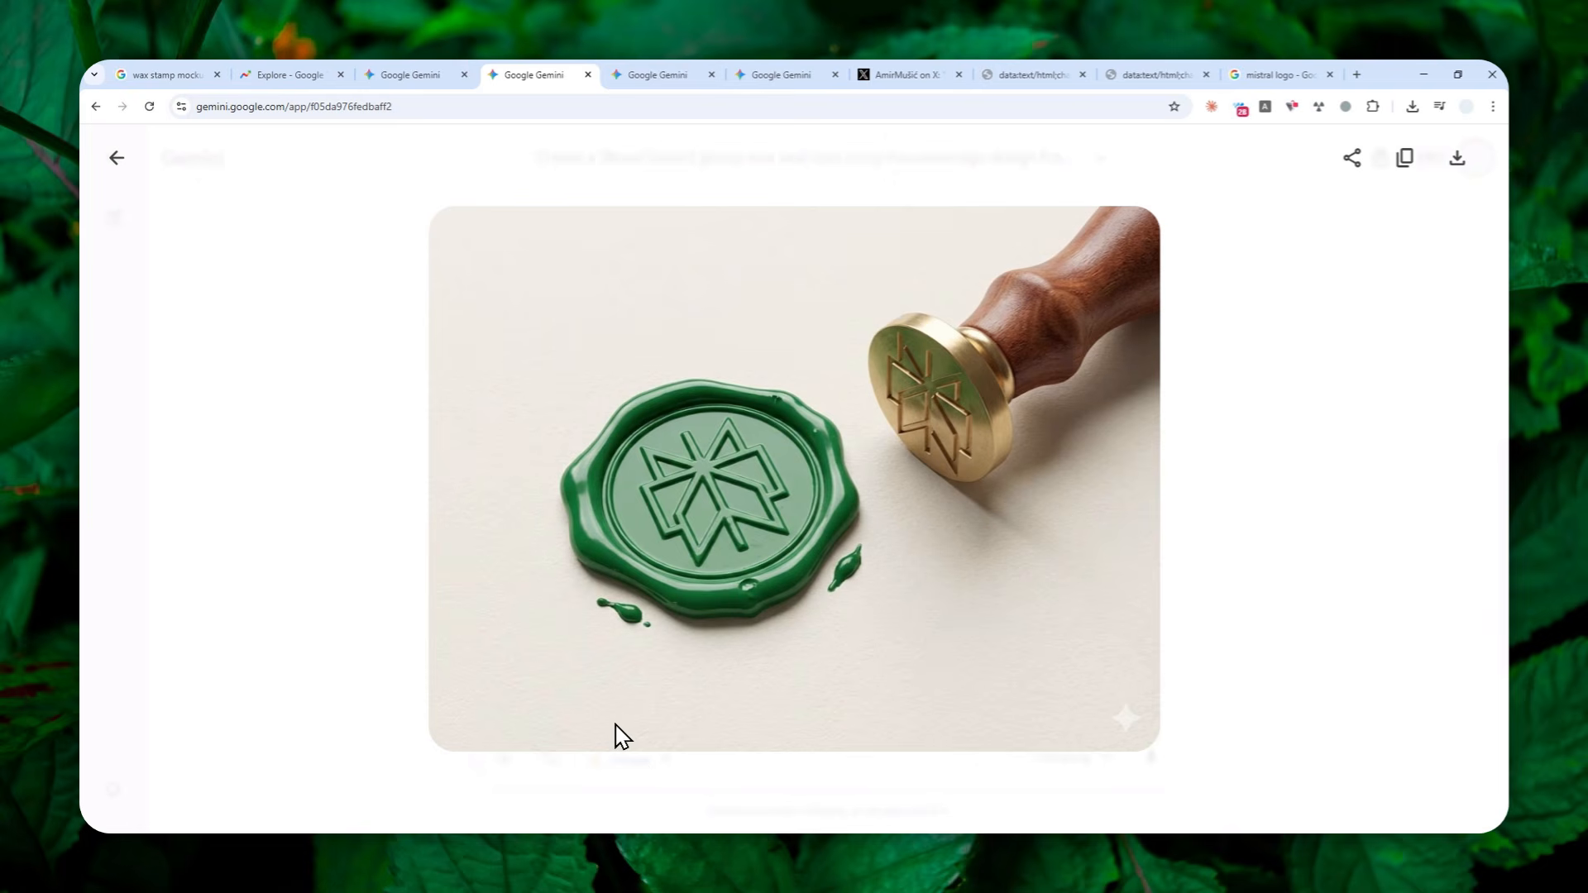
{"action": "left_click", "coordinate": [654, 76]}
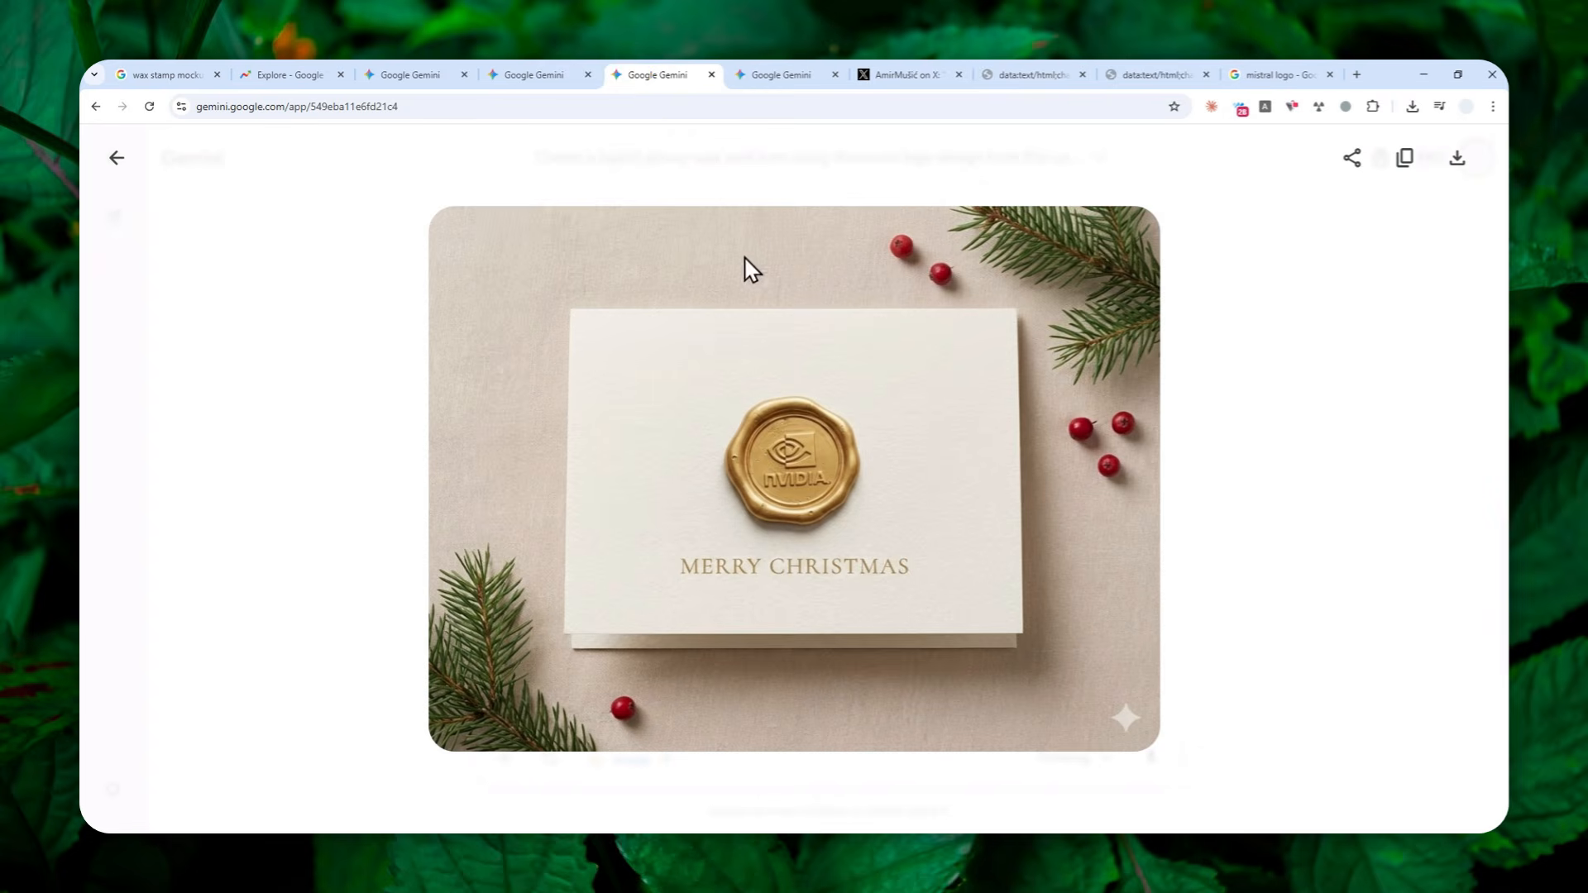
{"action": "left_click", "coordinate": [778, 65]}
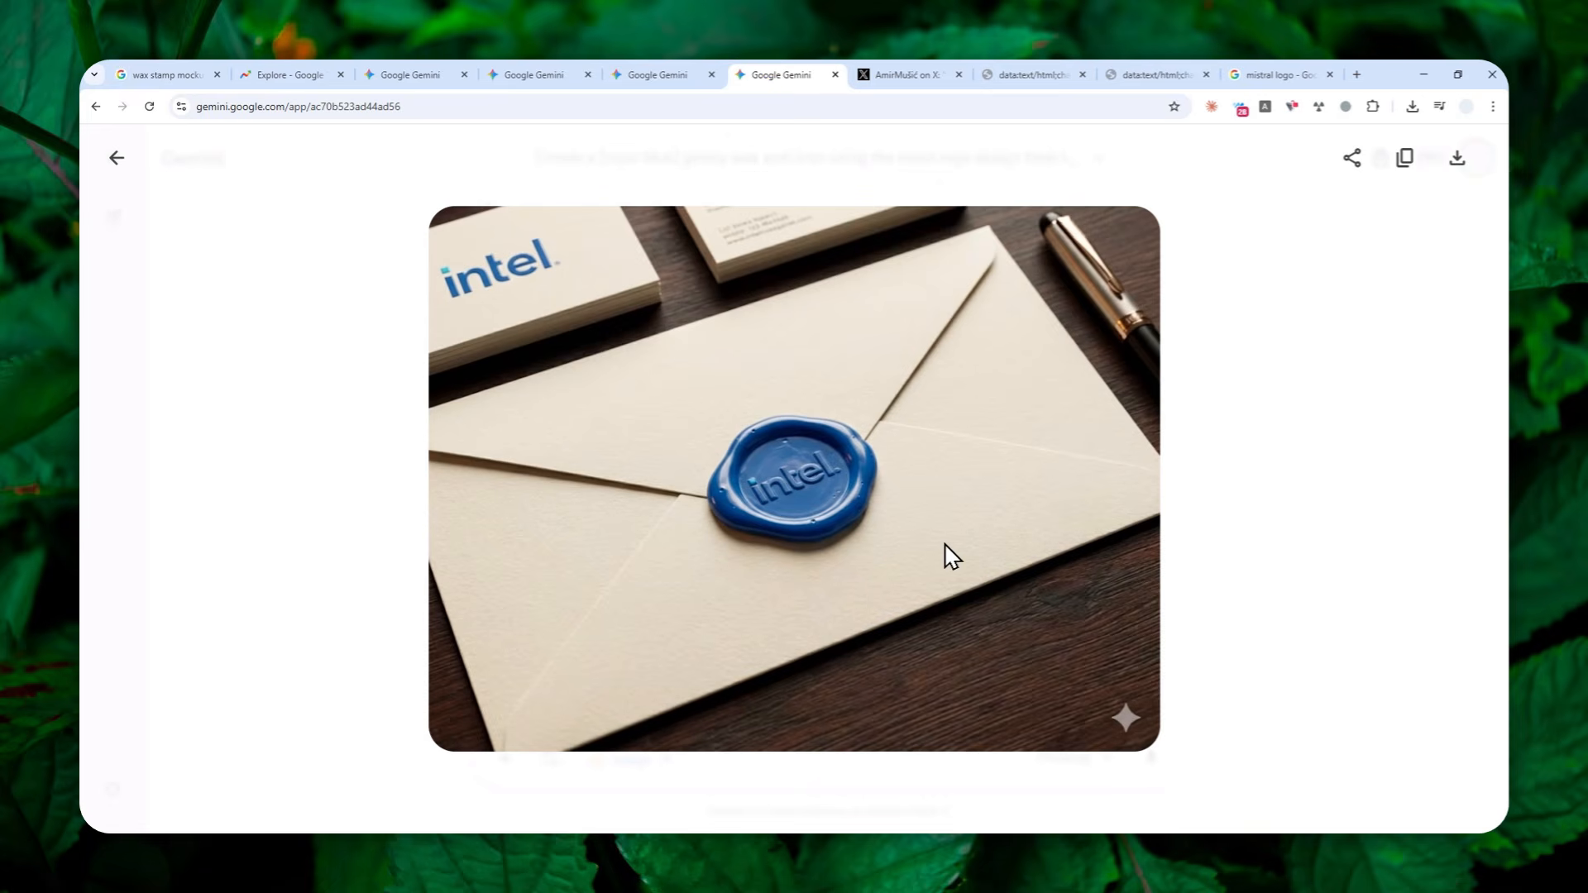
Open gemini.google.com in a new browser tab and check the prompt's file attachment options
{"action": "left_click", "coordinate": [1356, 75]}
{"action": "type", "text": "gemini.google.com"}
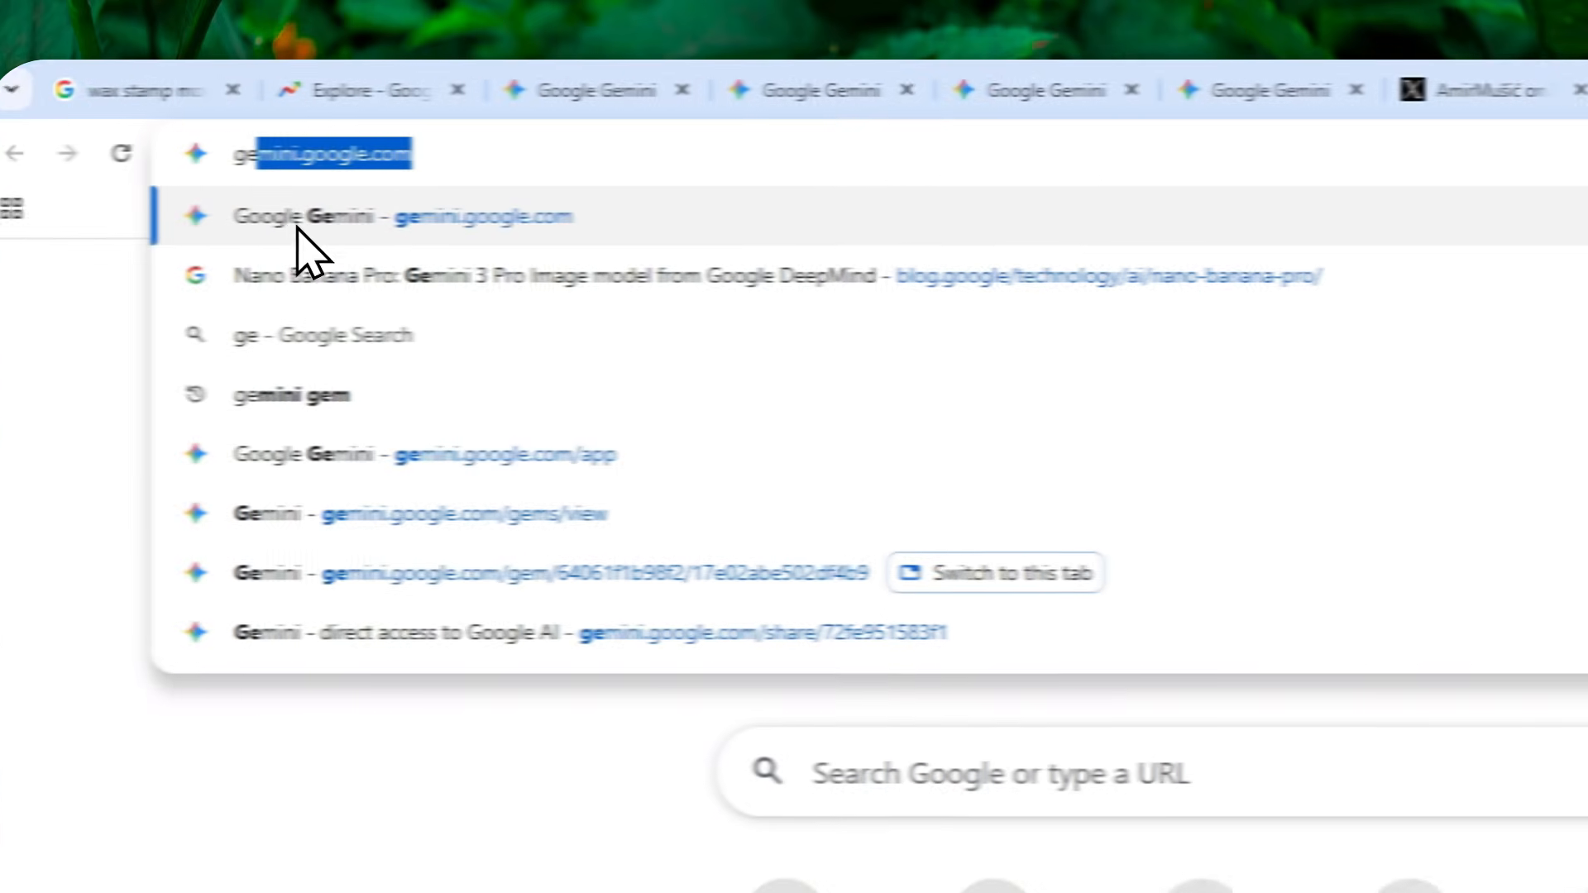
{"action": "left_click", "coordinate": [382, 217]}
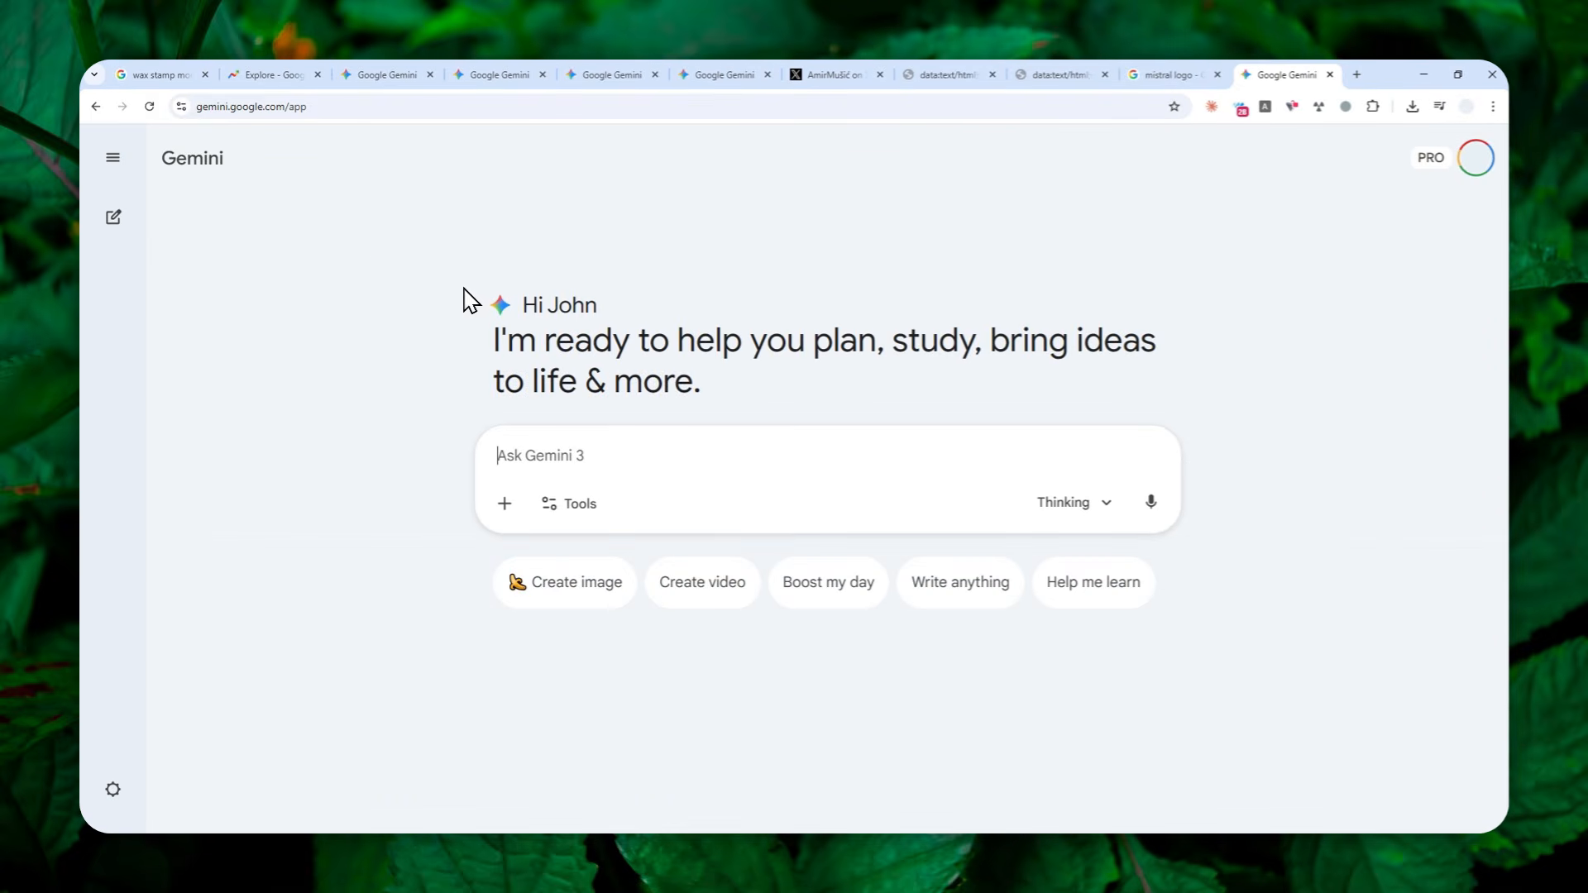
{"action": "left_click", "coordinate": [197, 174]}
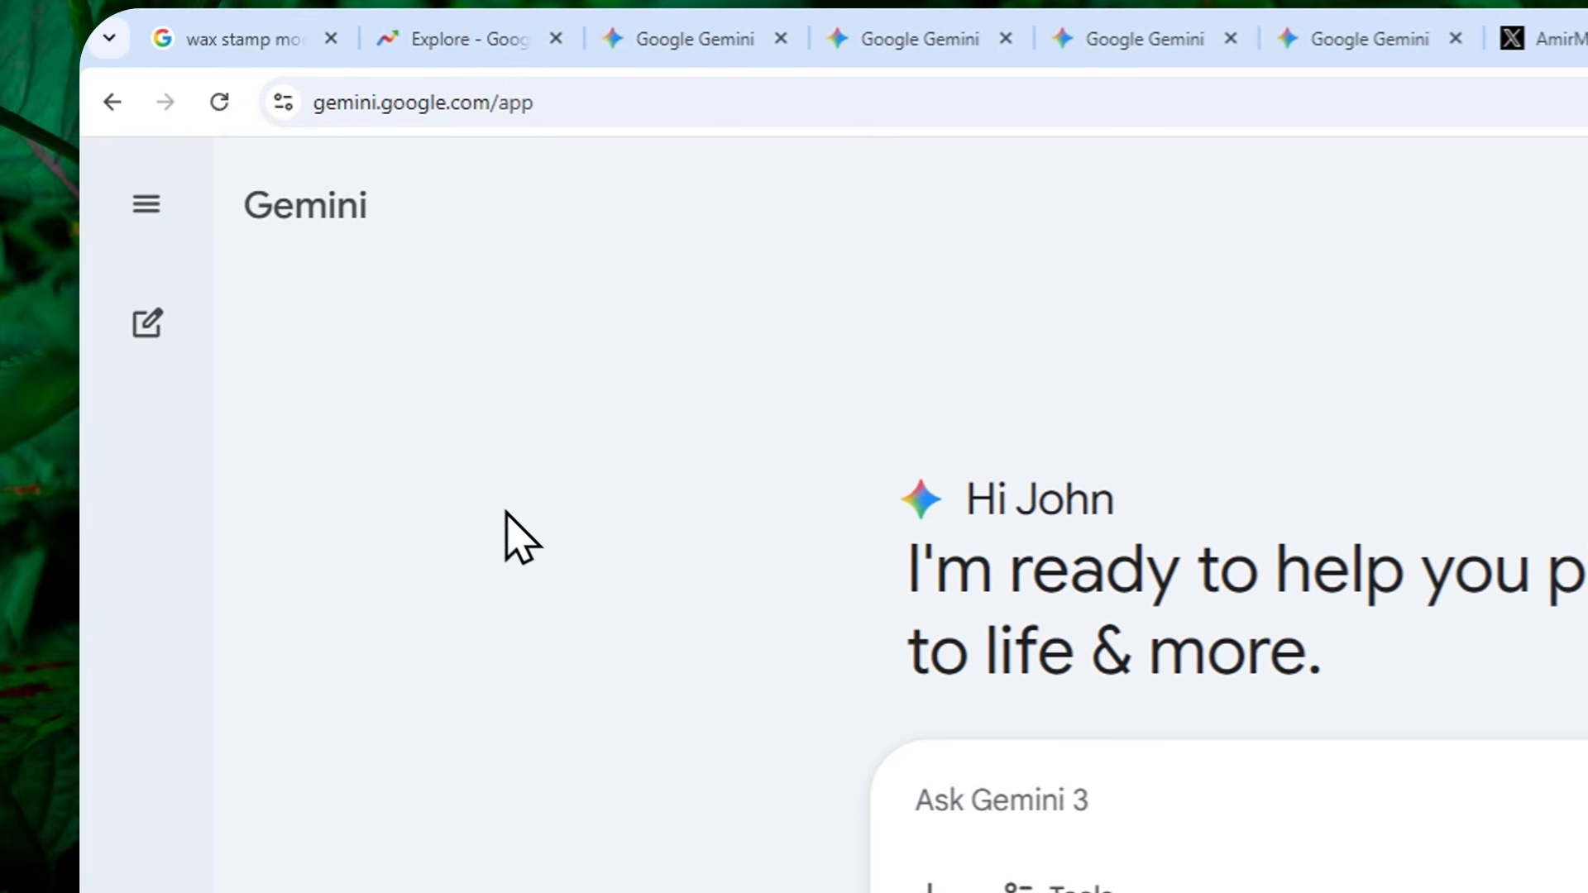
{"action": "left_click", "coordinate": [929, 892]}
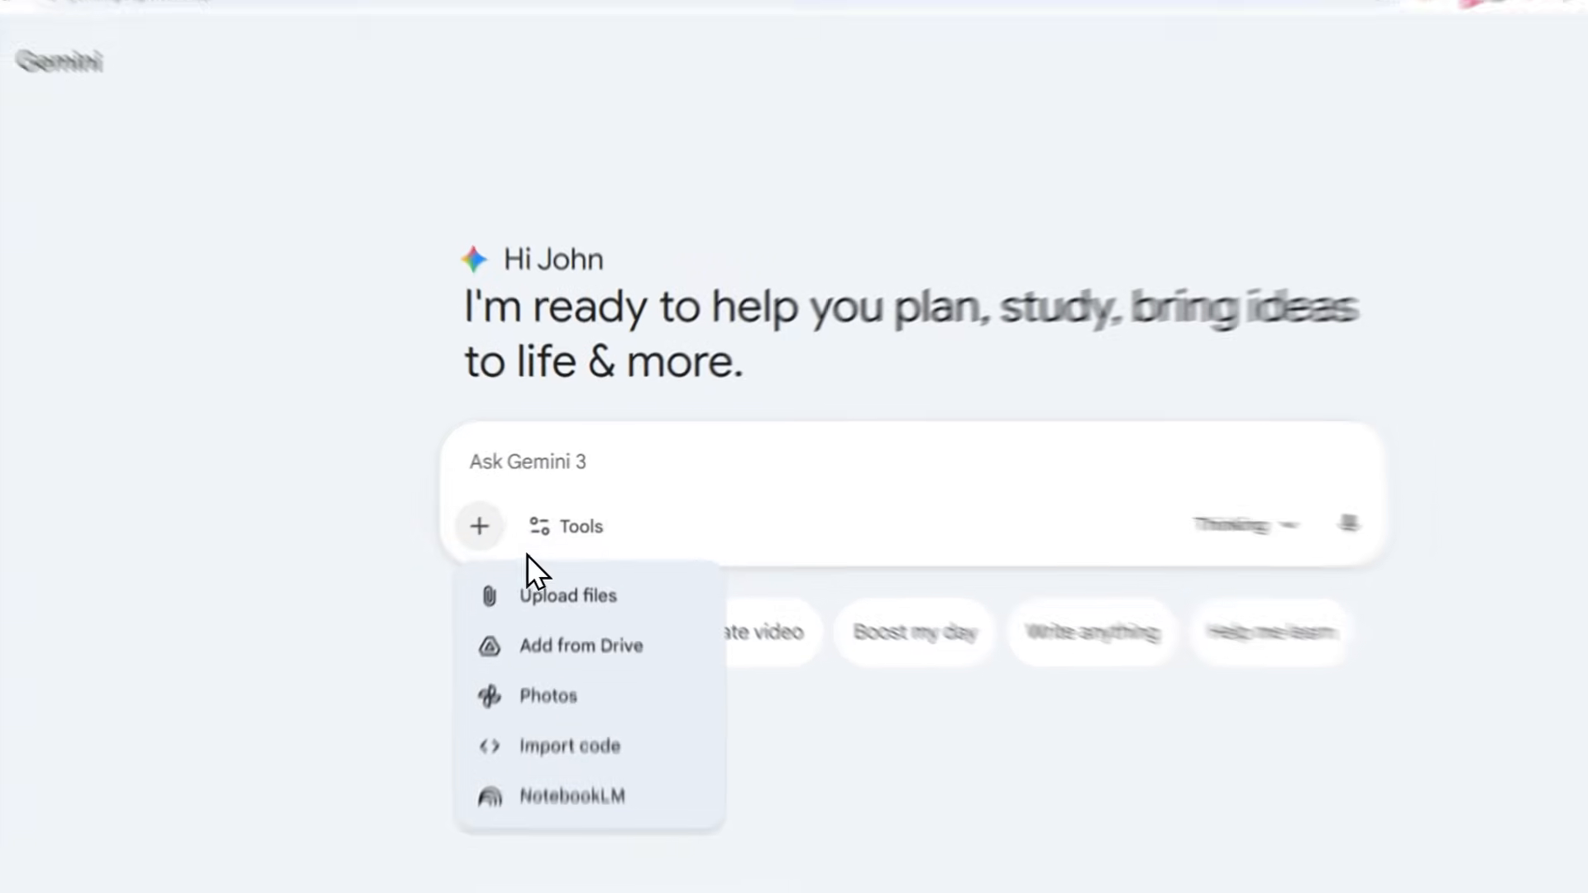
{"action": "left_click", "coordinate": [505, 504]}
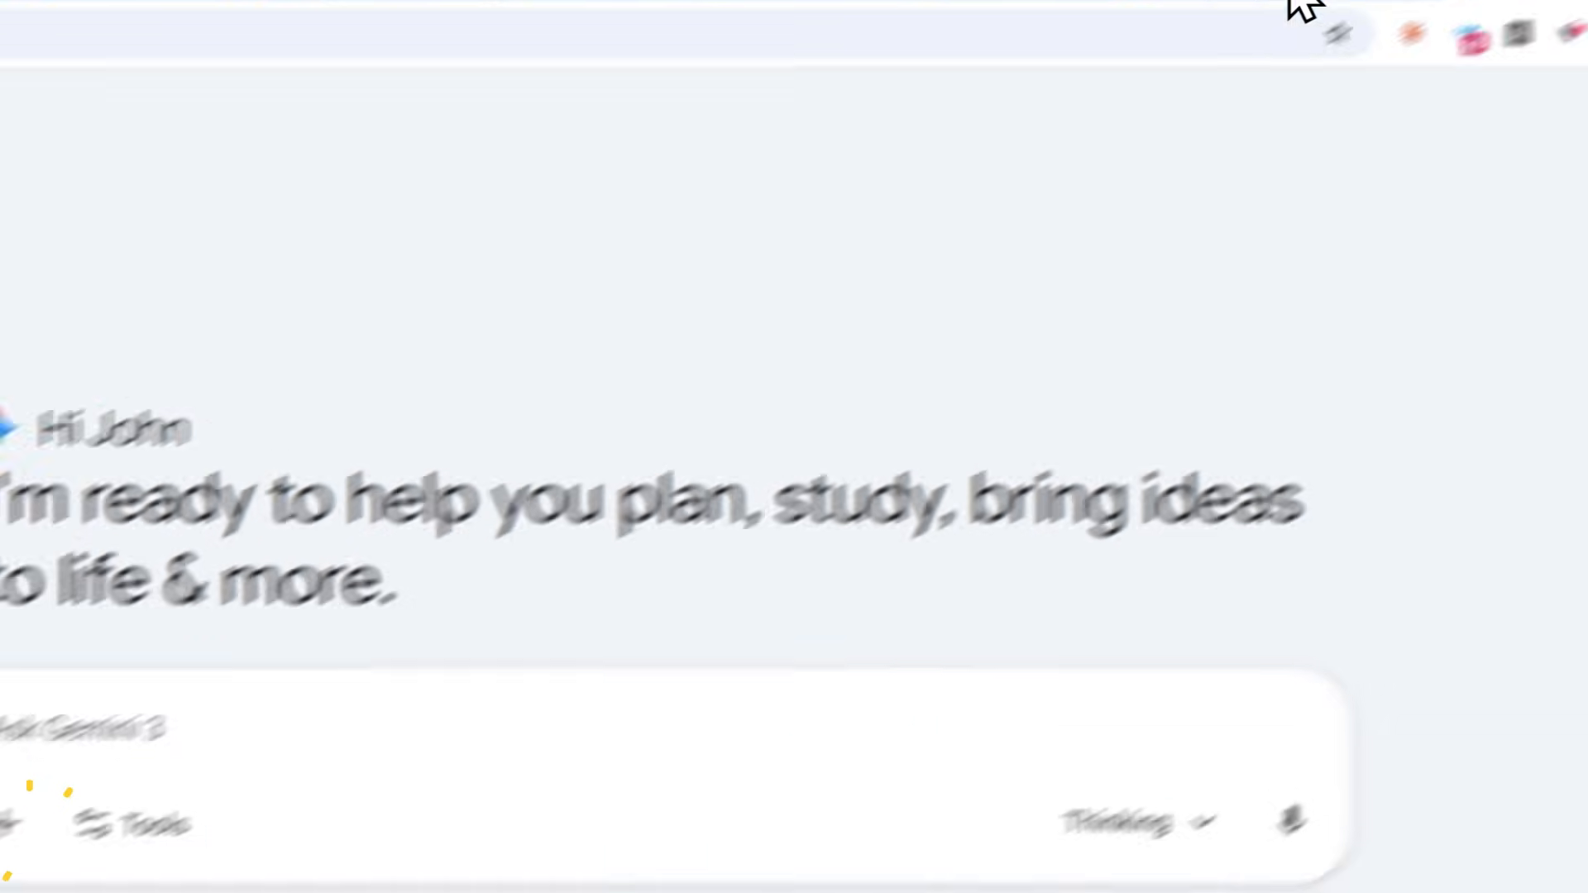
Copy the Mistral AI icon logo from the StickPNG image result and paste it into the new Gemini prompt
{"action": "left_click", "coordinate": [1162, 73]}
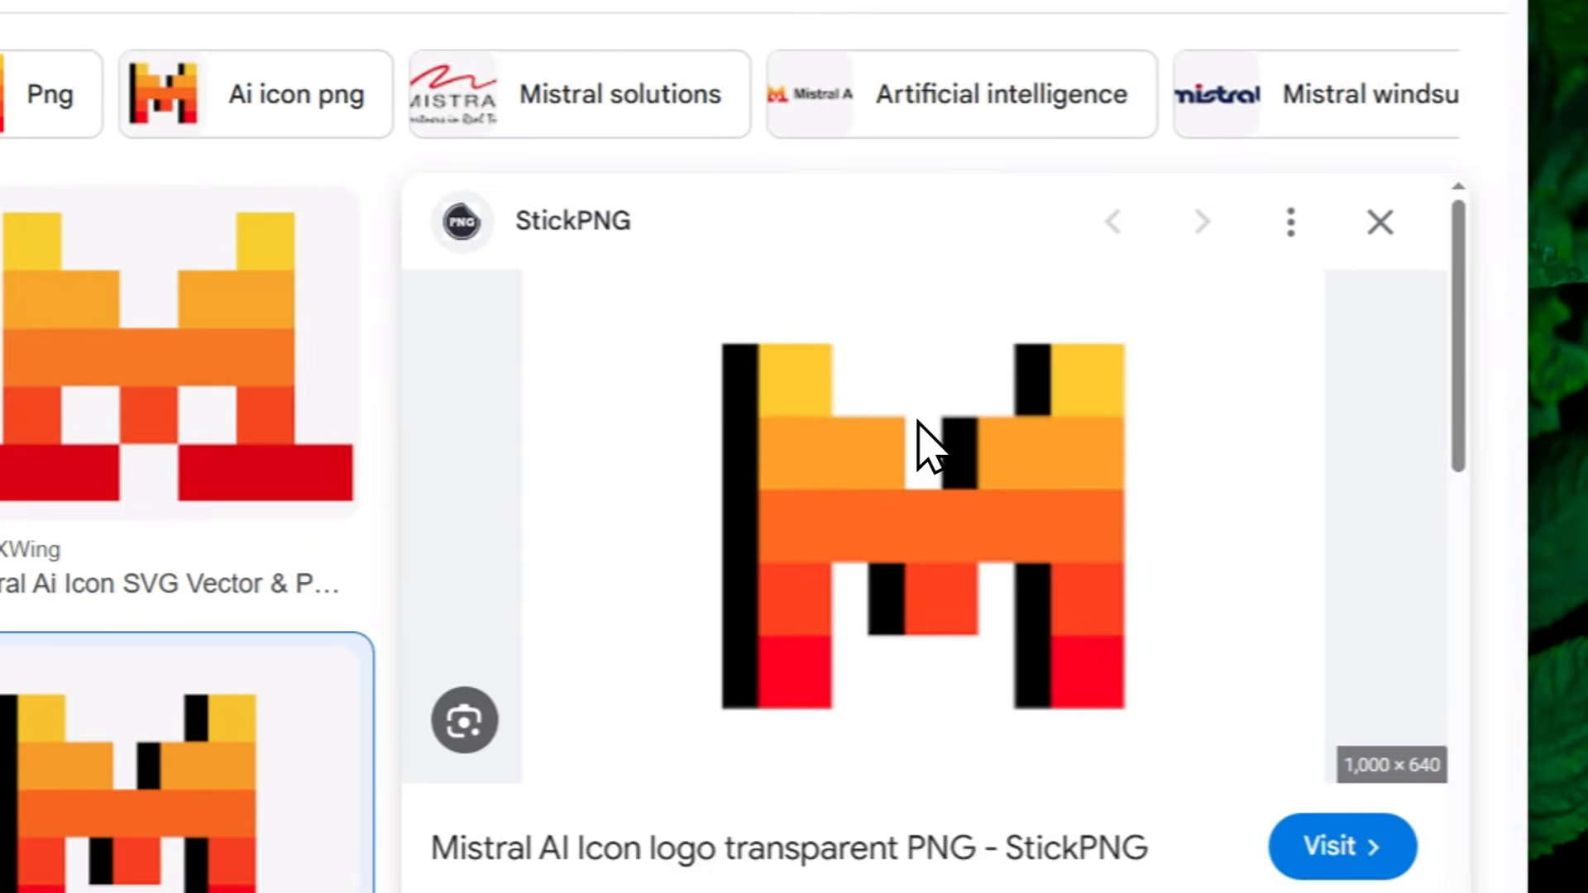
{"action": "right_click", "coordinate": [877, 575]}
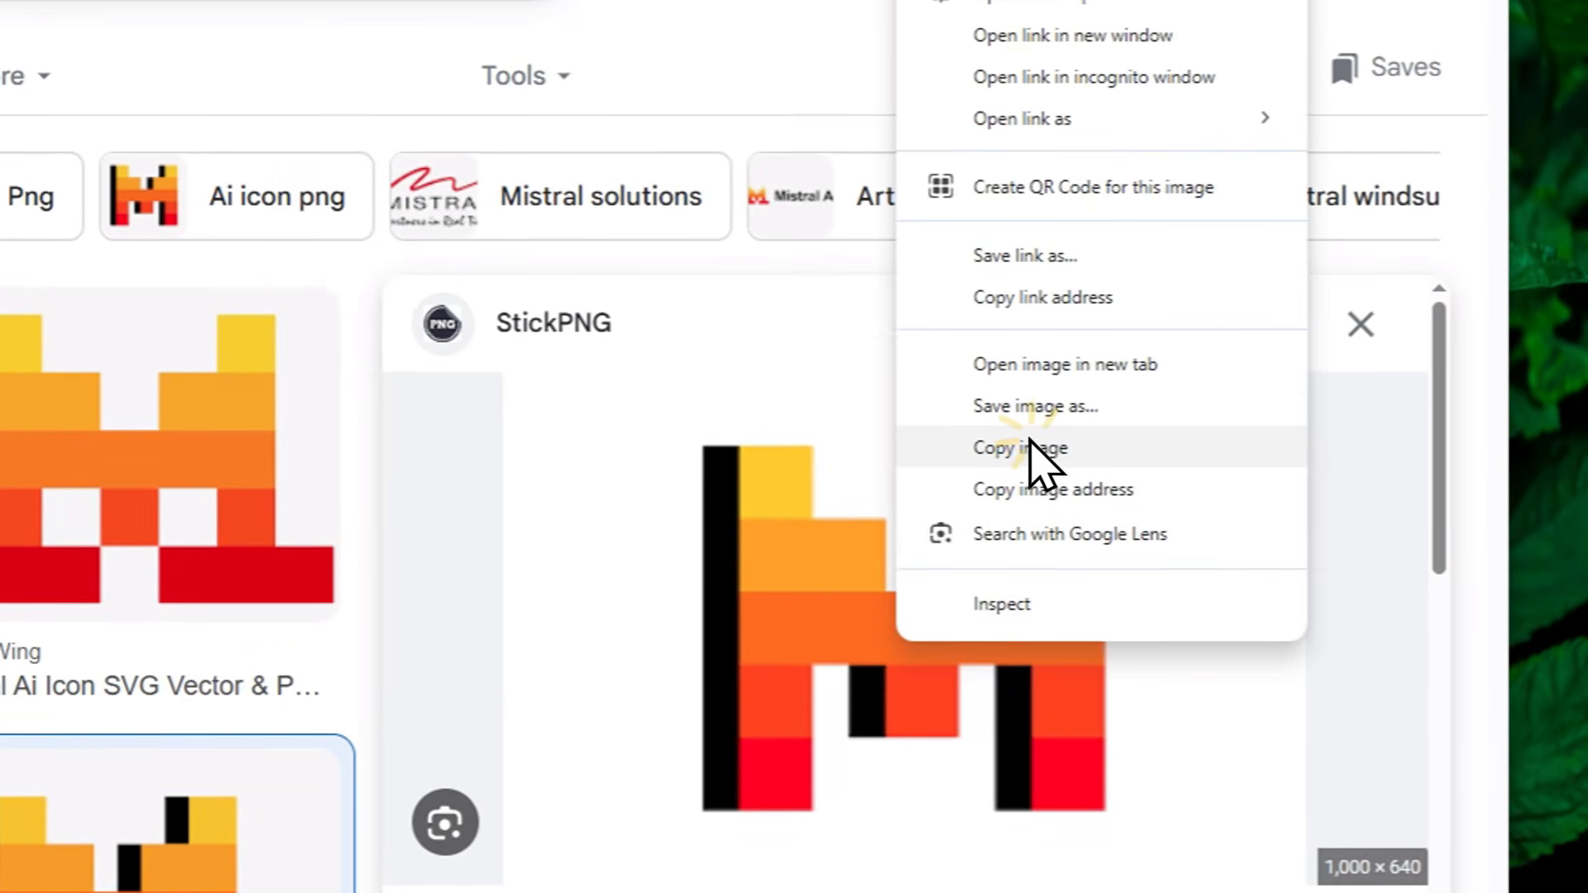
{"action": "left_click", "coordinate": [1037, 376]}
{"action": "left_click", "coordinate": [1075, 48]}
{"action": "left_click", "coordinate": [608, 327]}
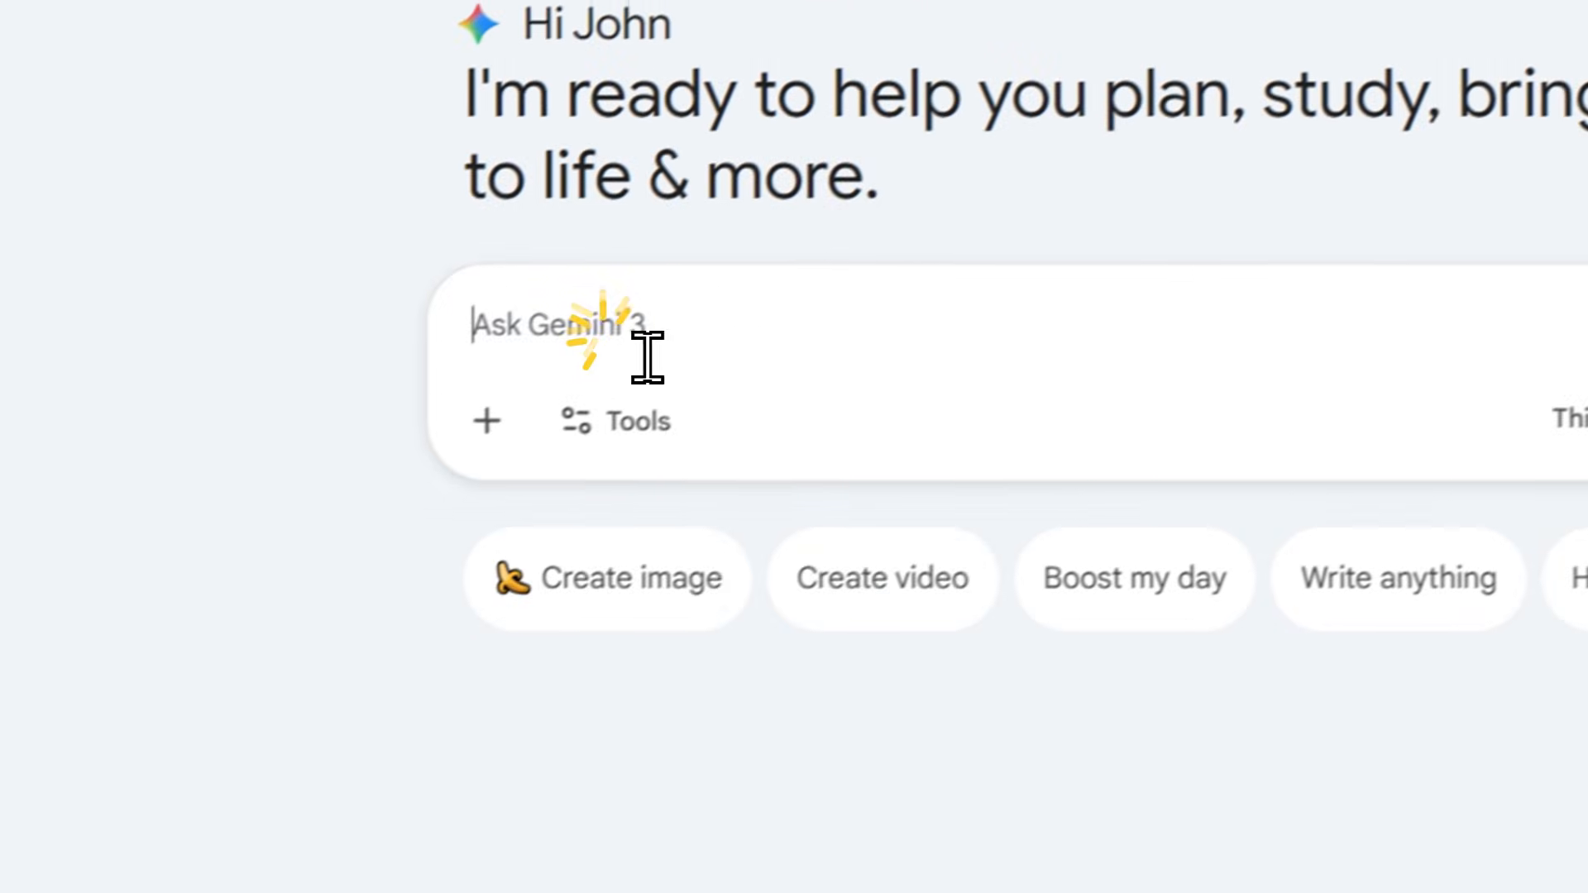
{"action": "right_click", "coordinate": [636, 304]}
{"action": "left_click", "coordinate": [708, 608]}
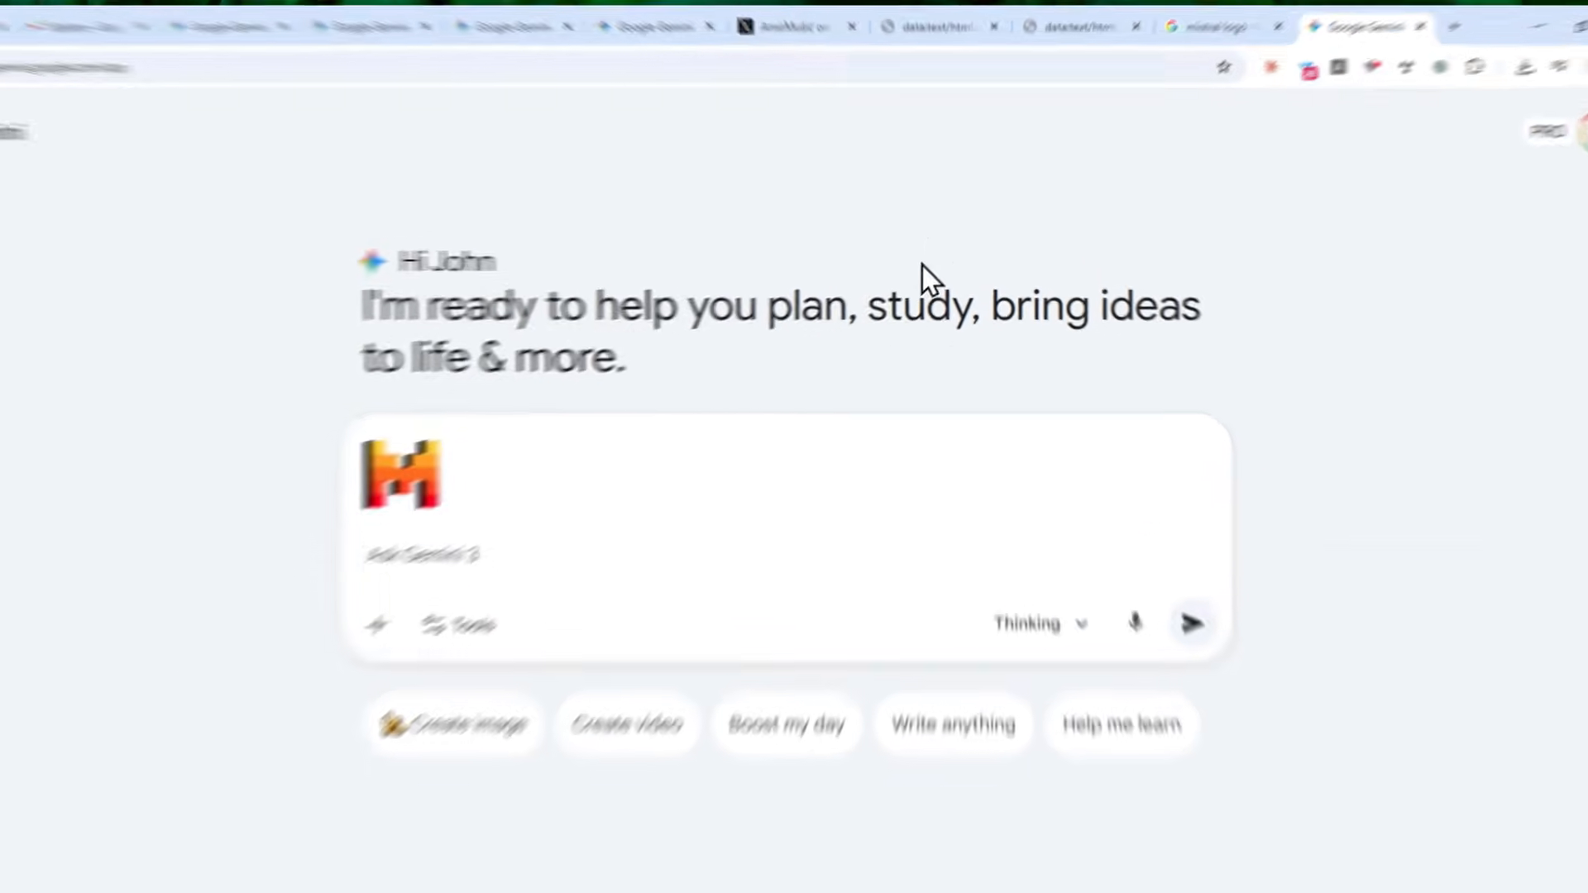
Copy the full wax seal prompt text from its open page and paste it into the Gemini prompt with the logo
{"action": "left_click", "coordinate": [905, 74]}
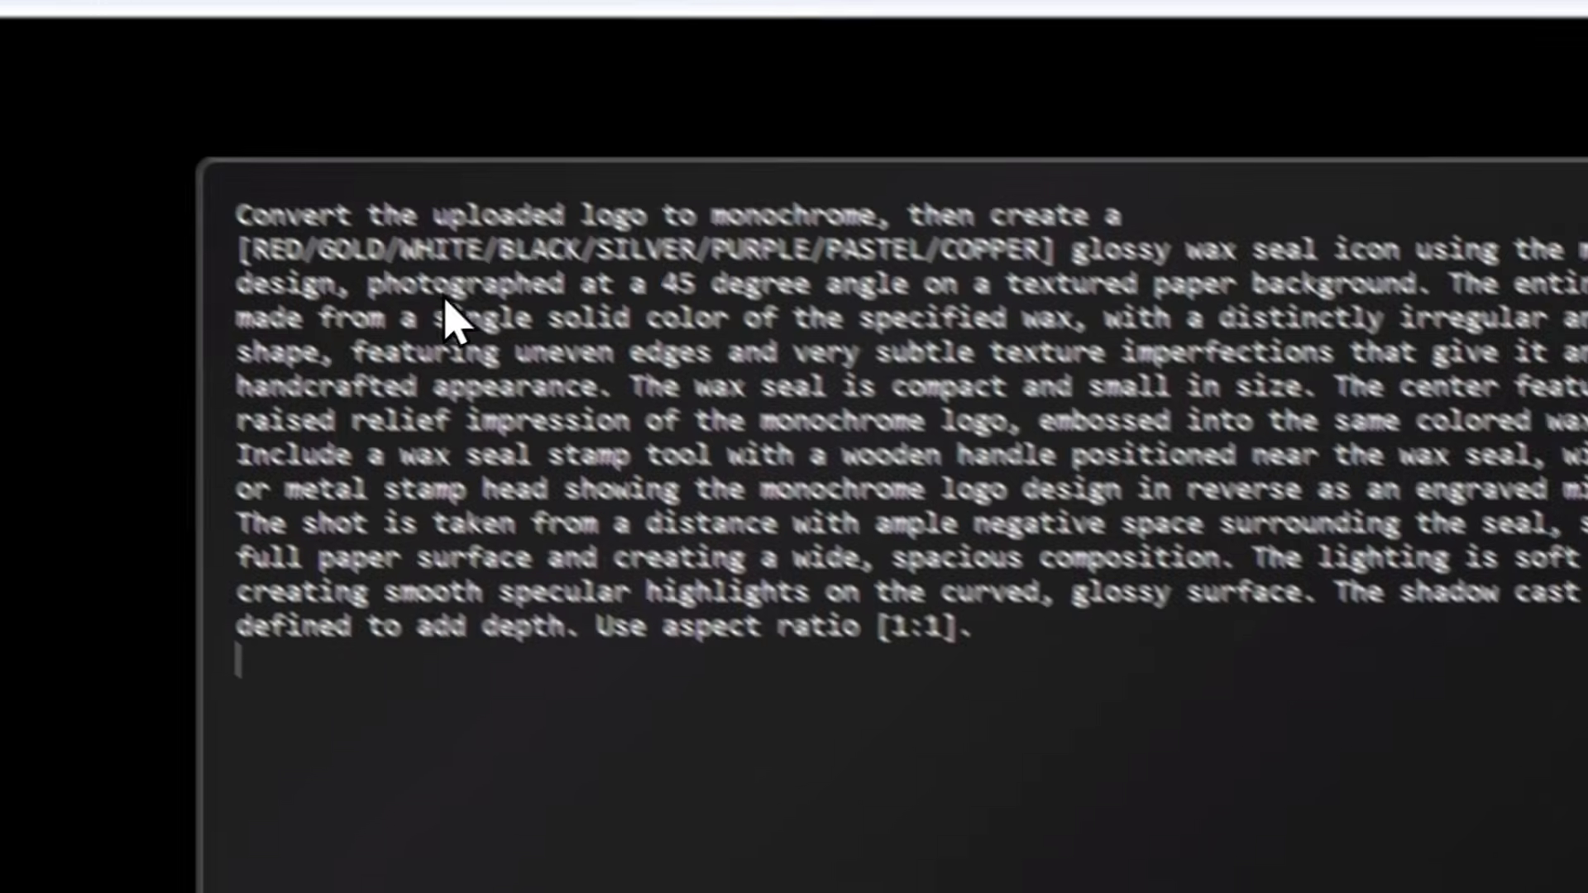
{"action": "left_click_drag", "start_coordinate": [1026, 637], "coordinate": [251, 288]}
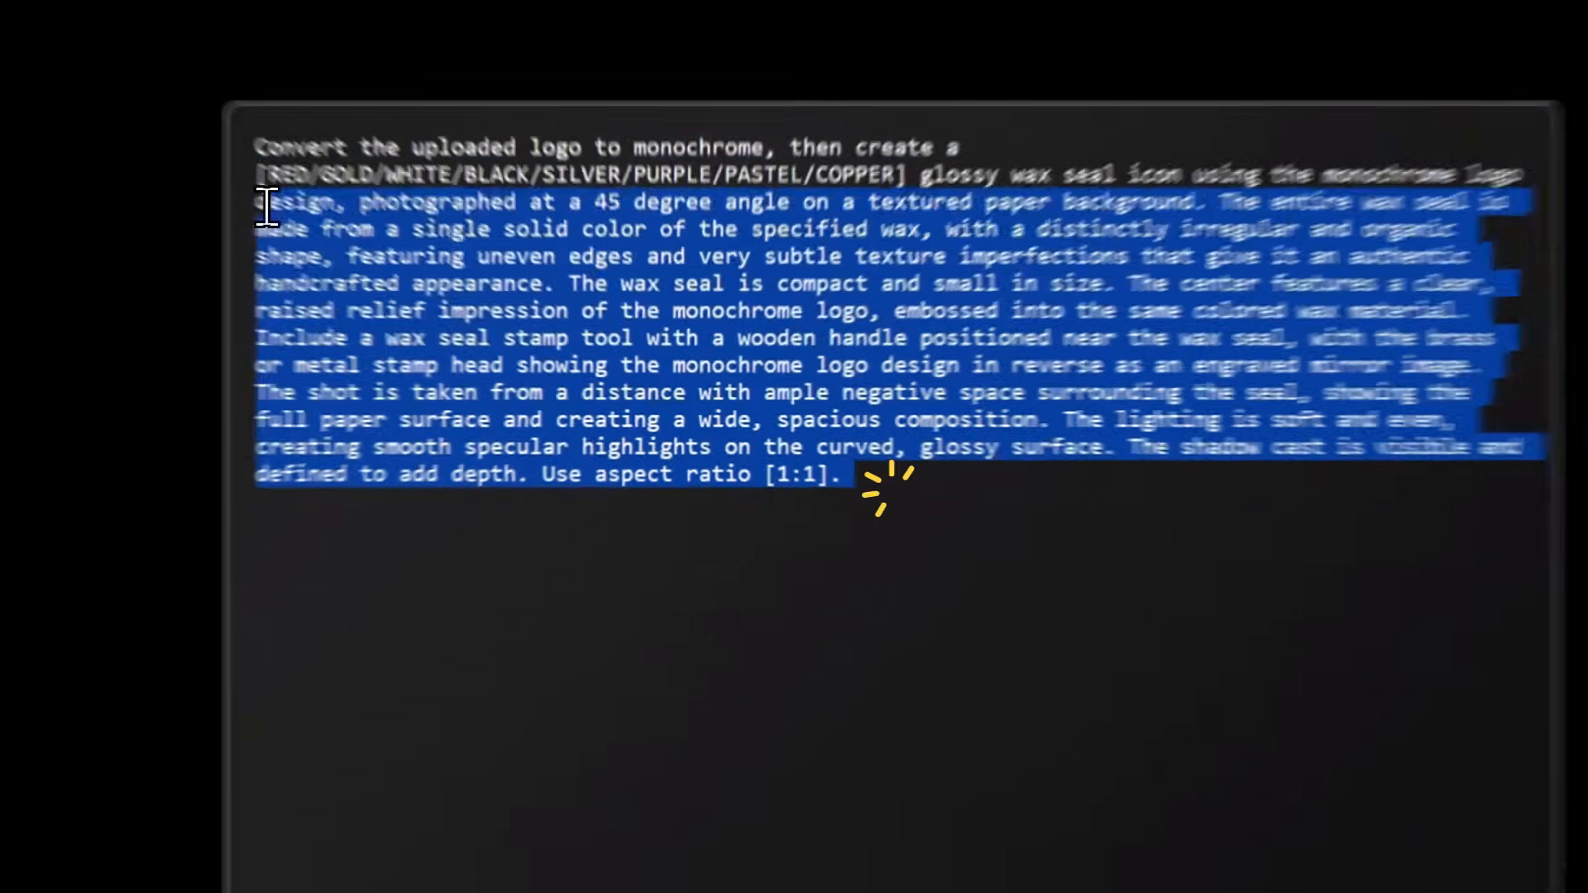
{"action": "left_click_drag", "start_coordinate": [267, 206], "coordinate": [253, 142]}
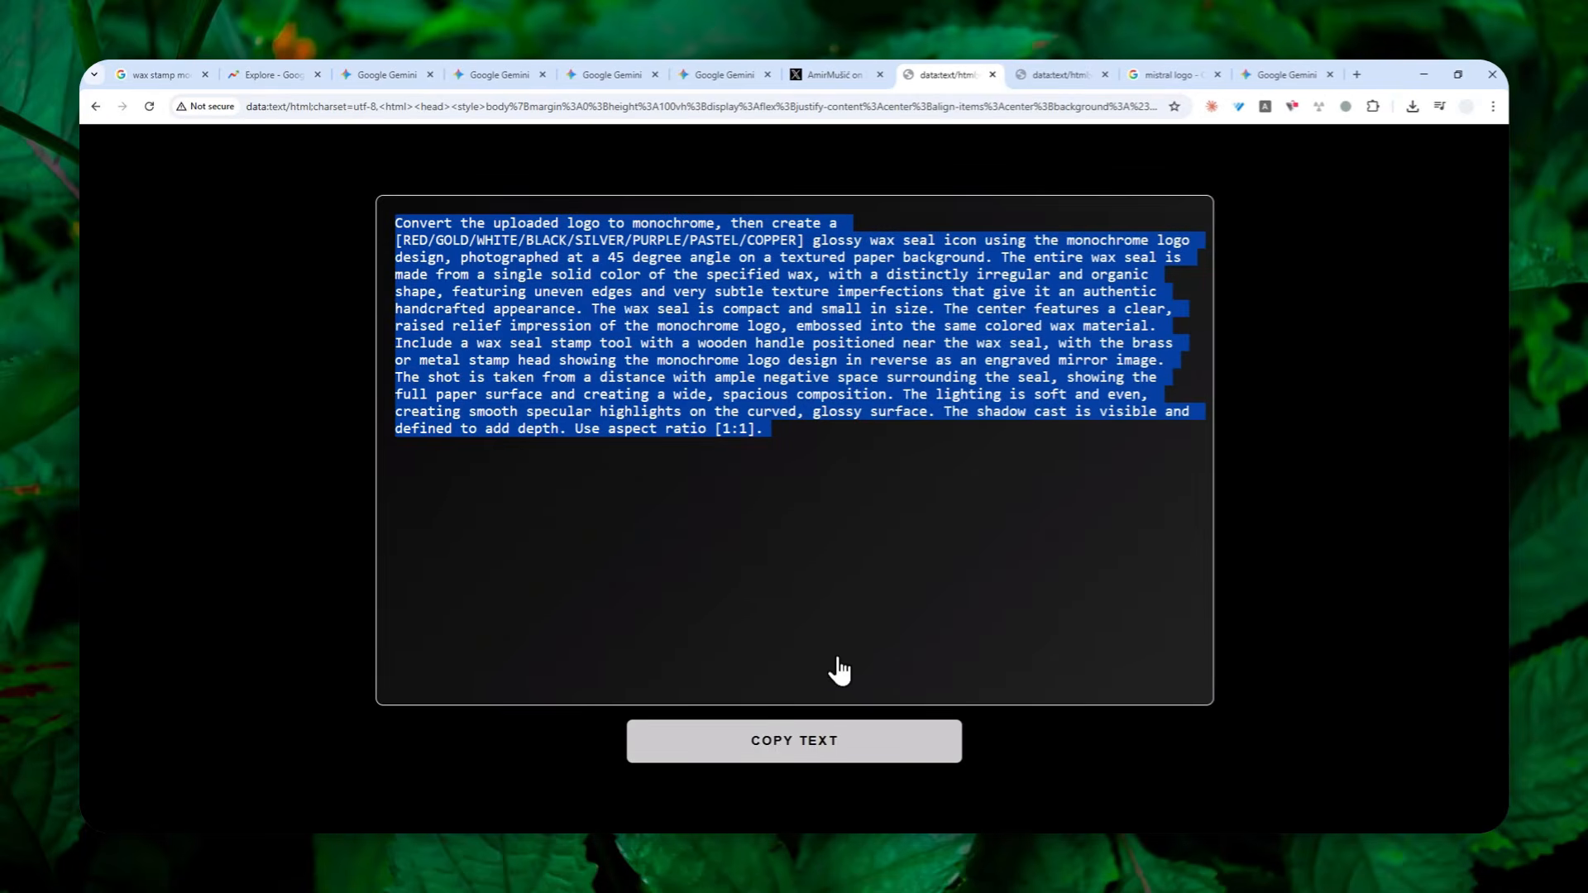
{"action": "left_click", "coordinate": [839, 755]}
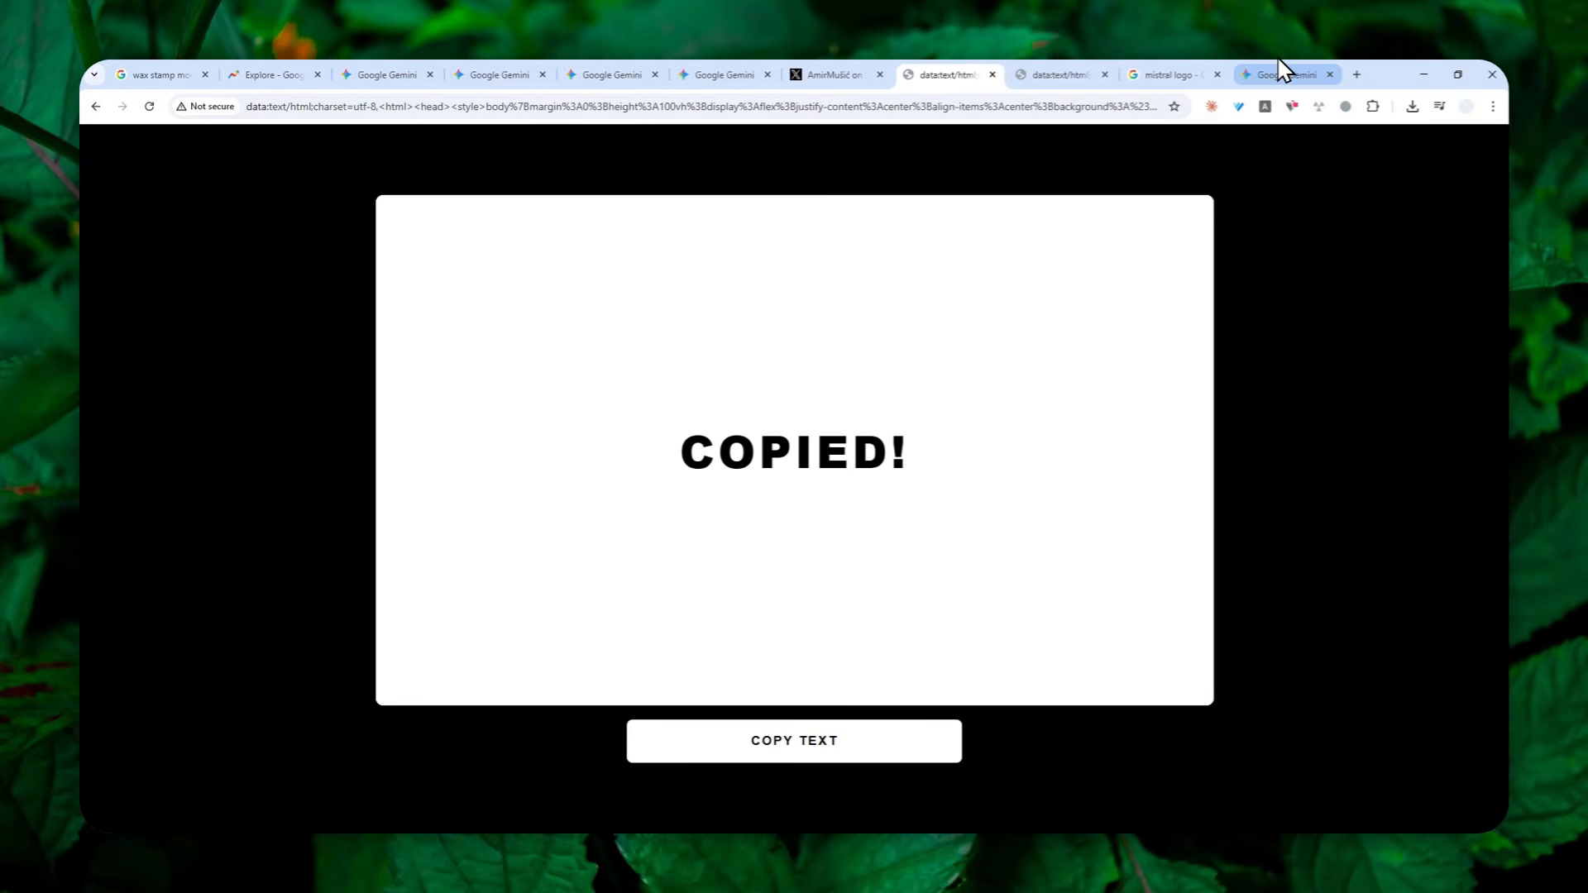
{"action": "left_click", "coordinate": [1282, 71]}
{"action": "right_click", "coordinate": [548, 506]}
{"action": "left_click", "coordinate": [575, 644]}
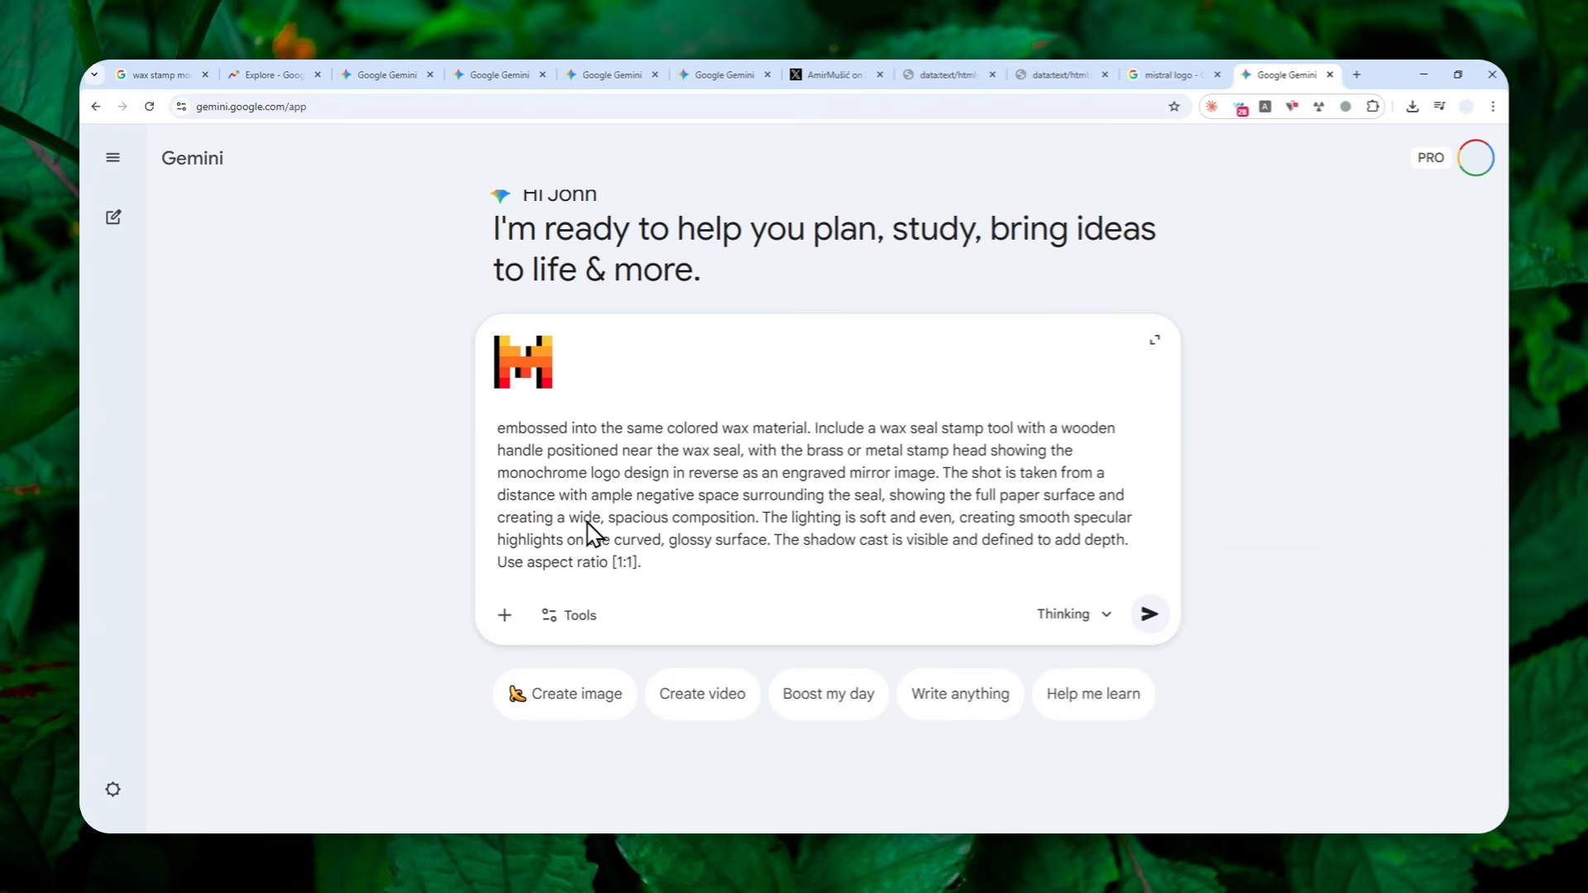
Delete the colours RED through PASTEL from the prompt's bracketed colour list, keeping only COPPER
{"action": "scroll", "coordinate": [731, 514], "scroll_direction": "up", "scroll_amount": 5}
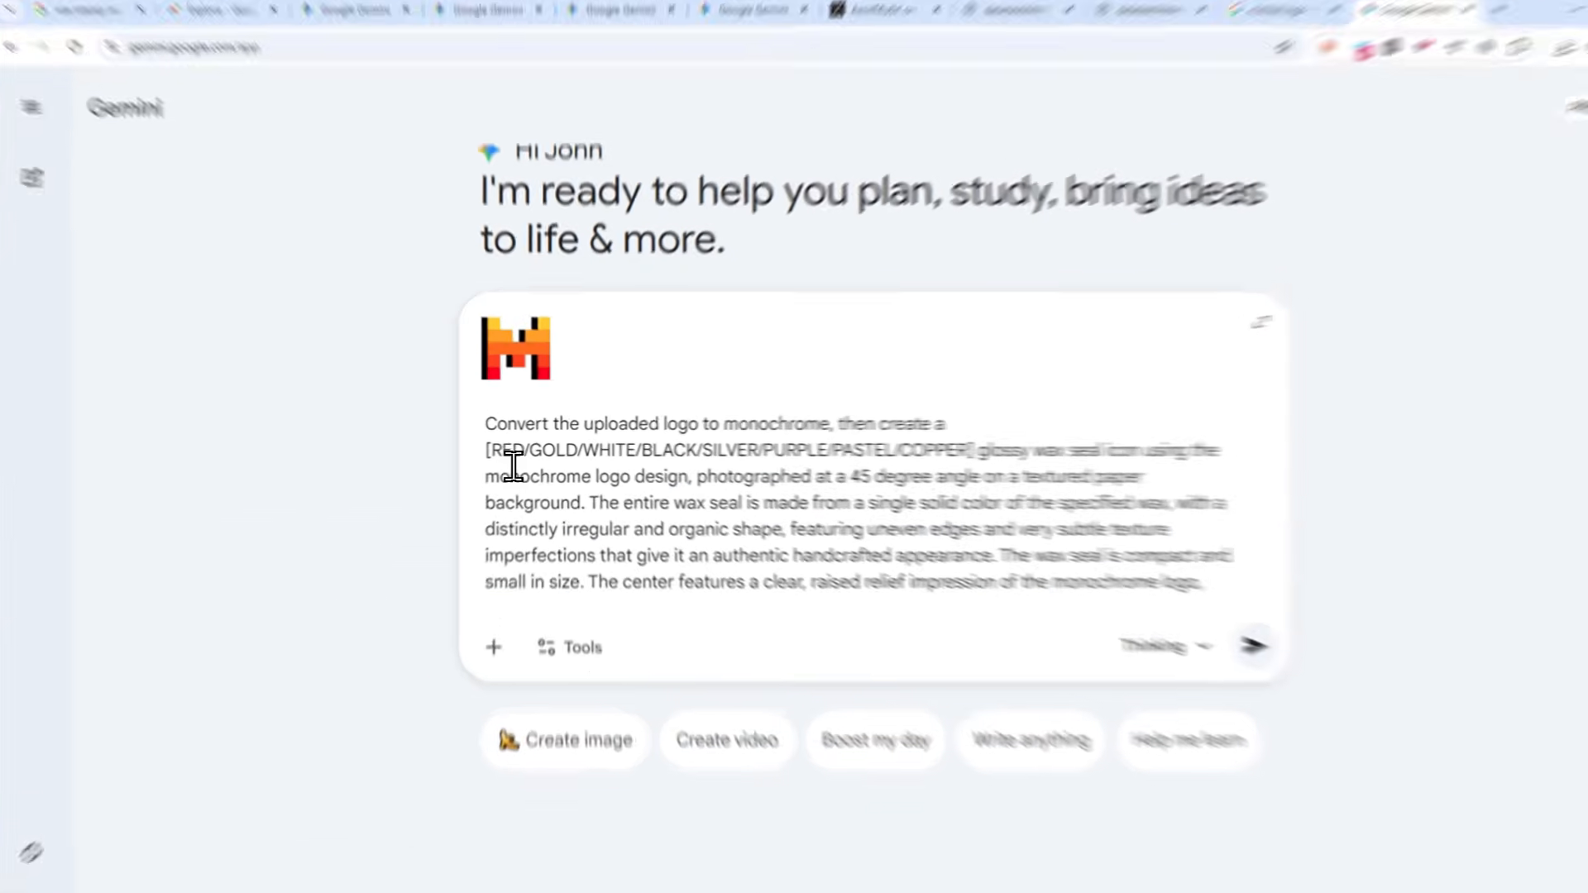
{"action": "left_click_drag", "start_coordinate": [501, 447], "coordinate": [906, 449]}
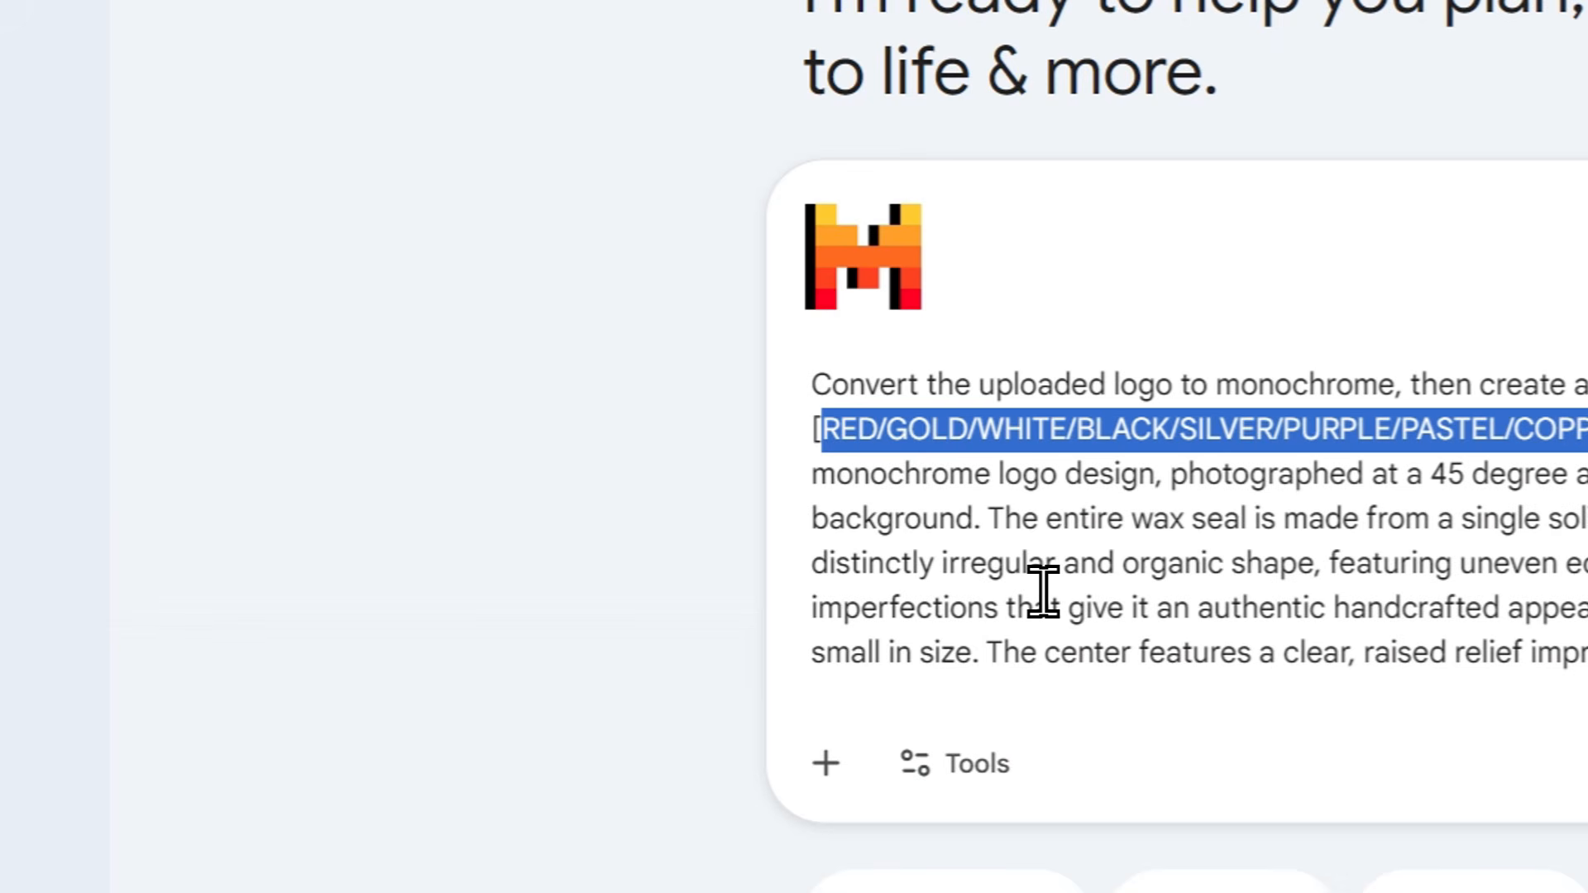
{"action": "key", "text": "Left"}
{"action": "key", "text": "ctrl+shift+Right"}
{"action": "key", "text": "ctrl+shift+Right"}
{"action": "key", "text": "ctrl+shift+Right"}
{"action": "key", "text": "ctrl+shift+Right"}
{"action": "key", "text": "ctrl+shift+Right"}
{"action": "key", "text": "ctrl+shift+Right"}
{"action": "key", "text": "ctrl+shift+Right"}
{"action": "key", "text": "ctrl+shift+Right"}
{"action": "key", "text": "ctrl+shift+Right"}
{"action": "key", "text": "ctrl+shift+Right"}
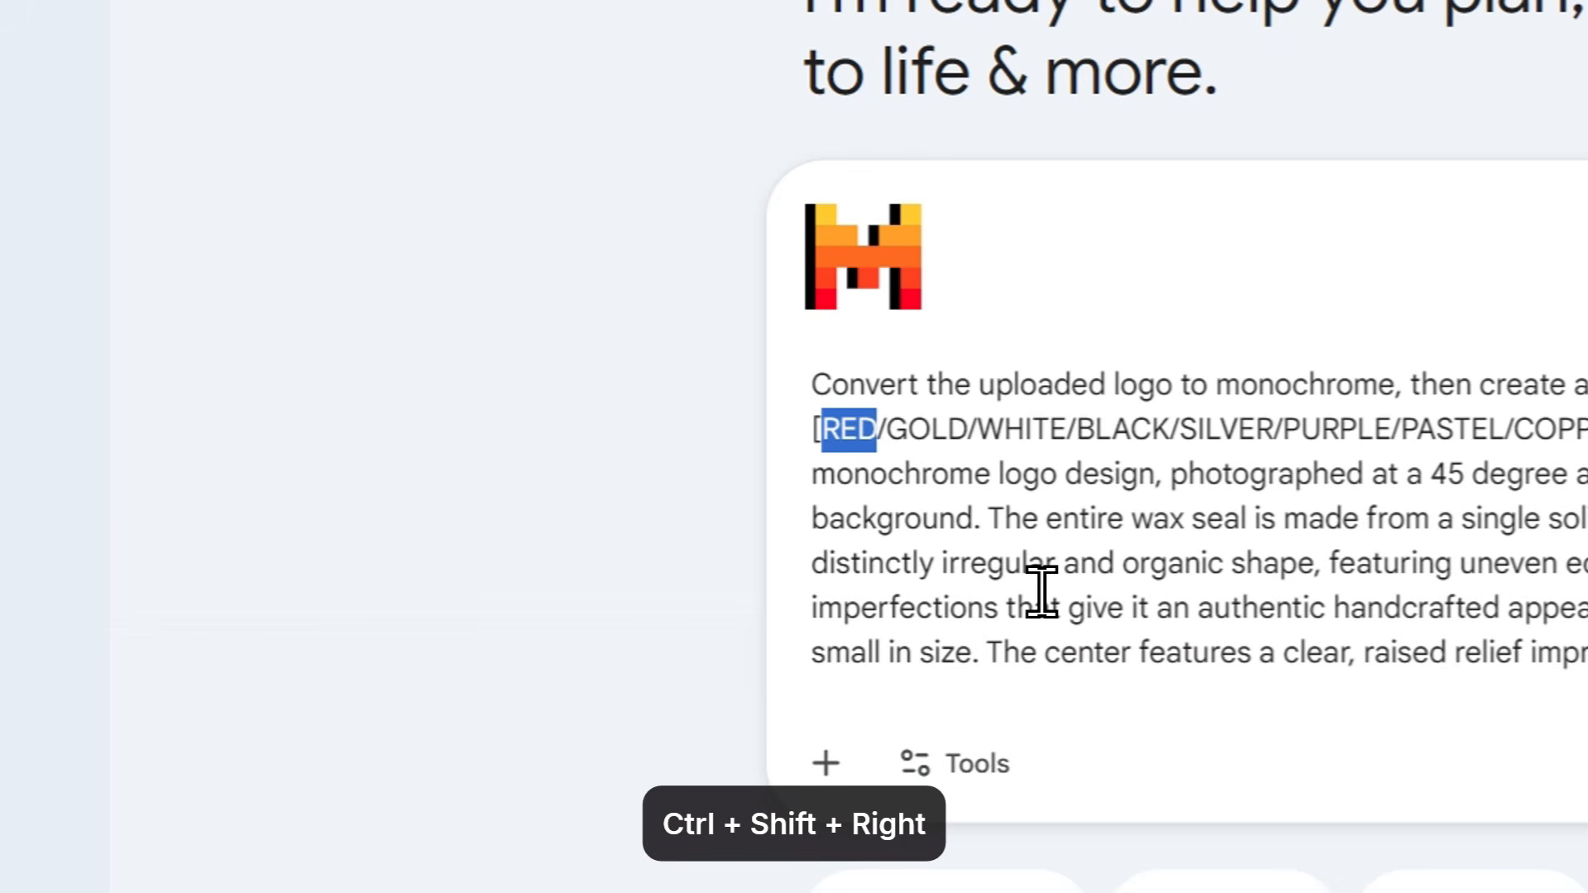
{"action": "key", "text": "ctrl+shift+Right"}
{"action": "key", "text": "ctrl+shift+Right"}
{"action": "key", "text": "ctrl+shift+Right"}
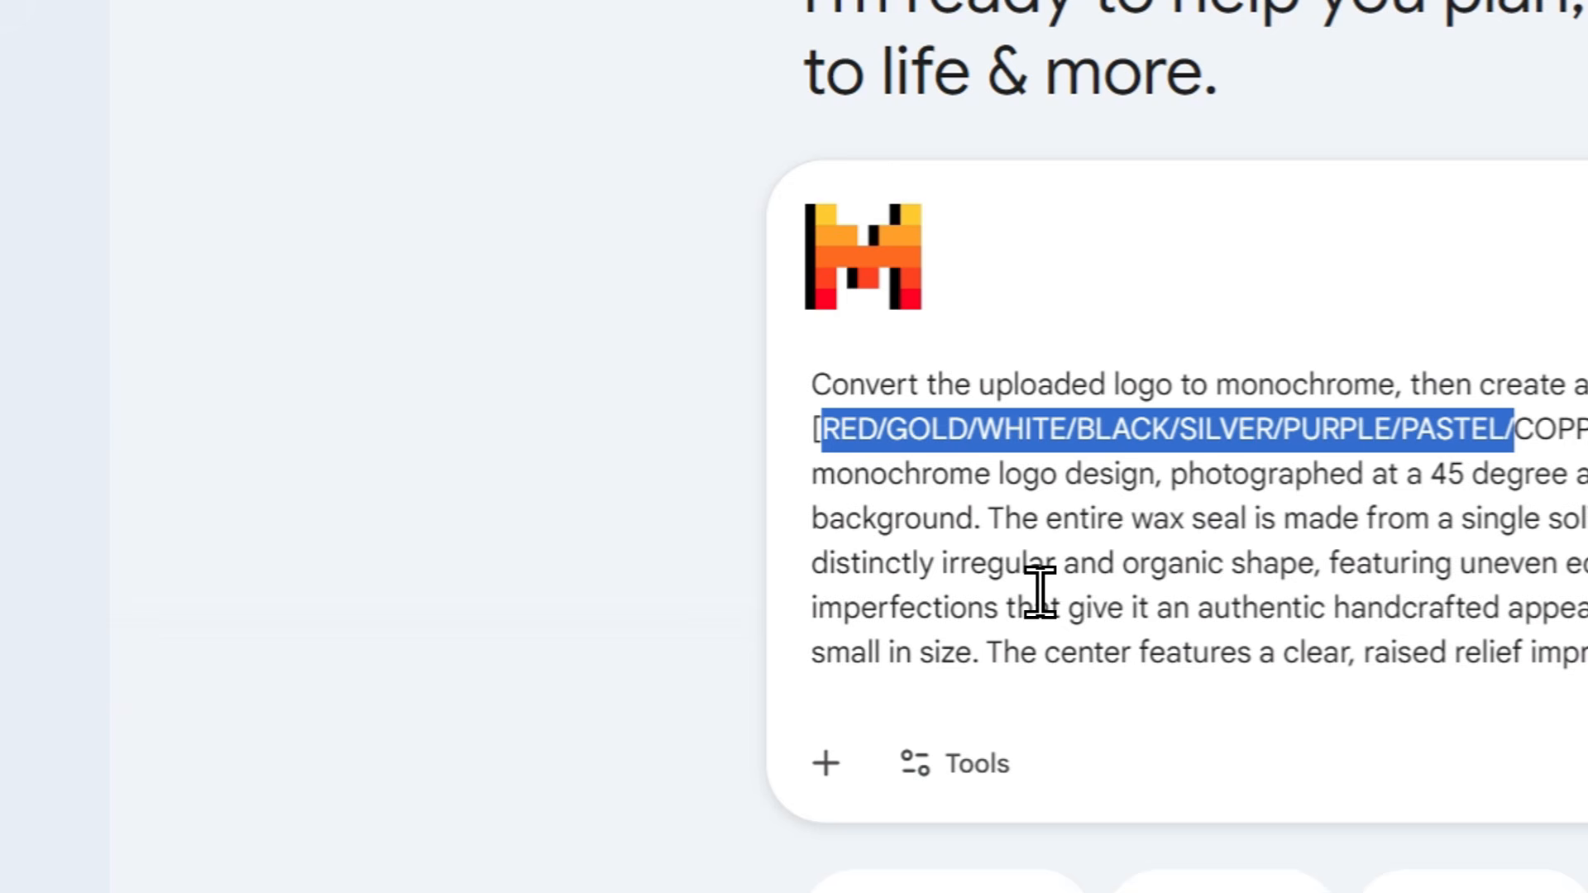
{"action": "key", "text": "BackSpace"}
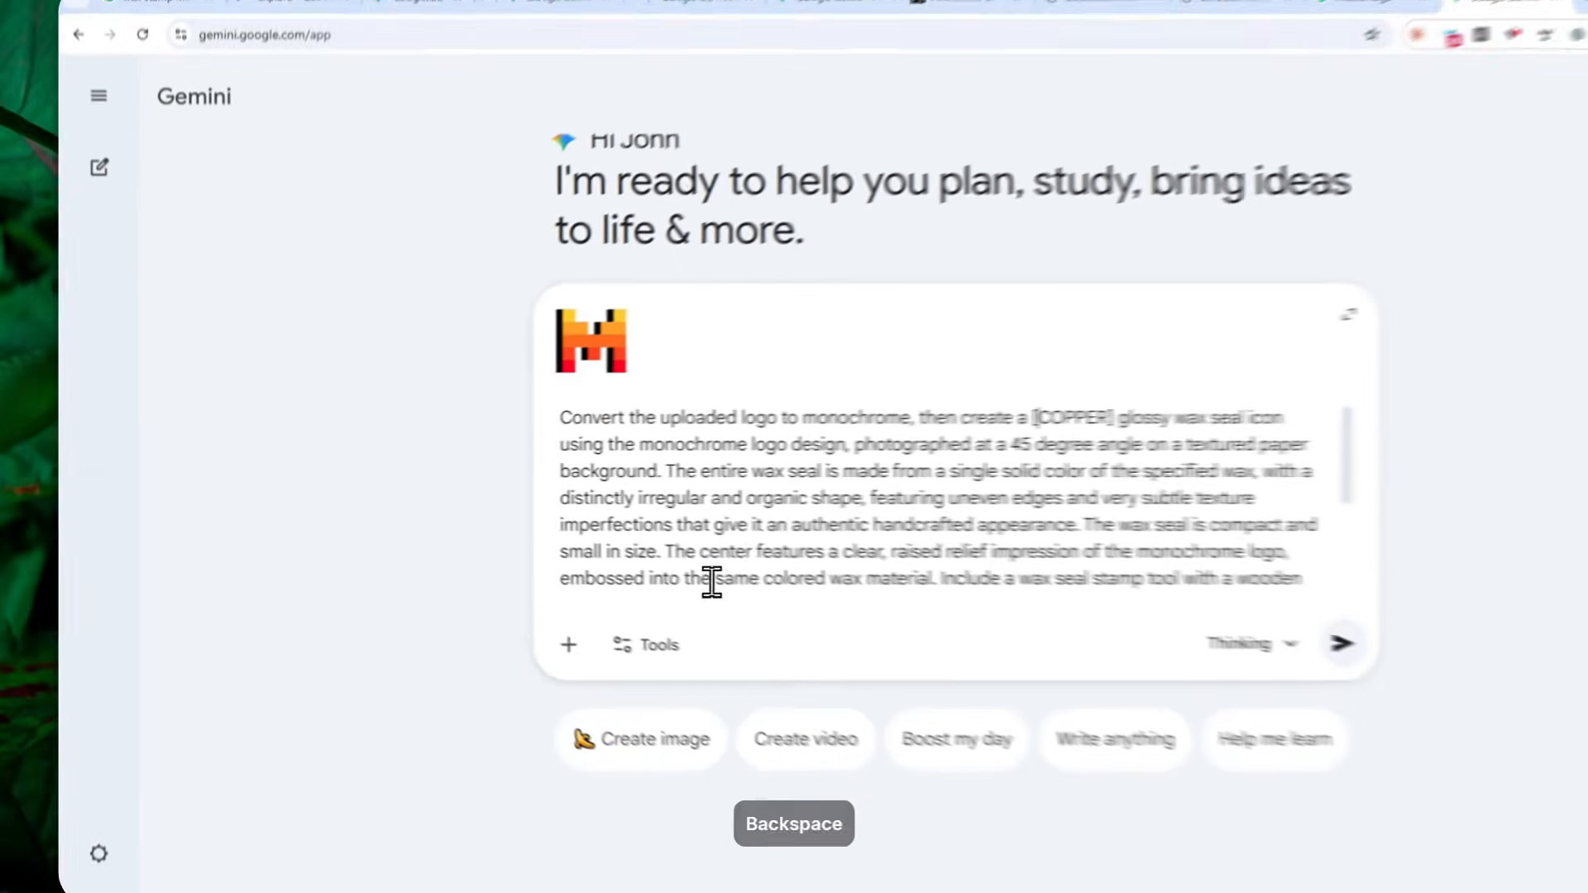
Change the aspect ratio at the end of the prompt to 4:3
{"action": "scroll", "coordinate": [1365, 546], "scroll_direction": "down", "scroll_amount": 3}
{"action": "left_click", "coordinate": [1117, 656]}
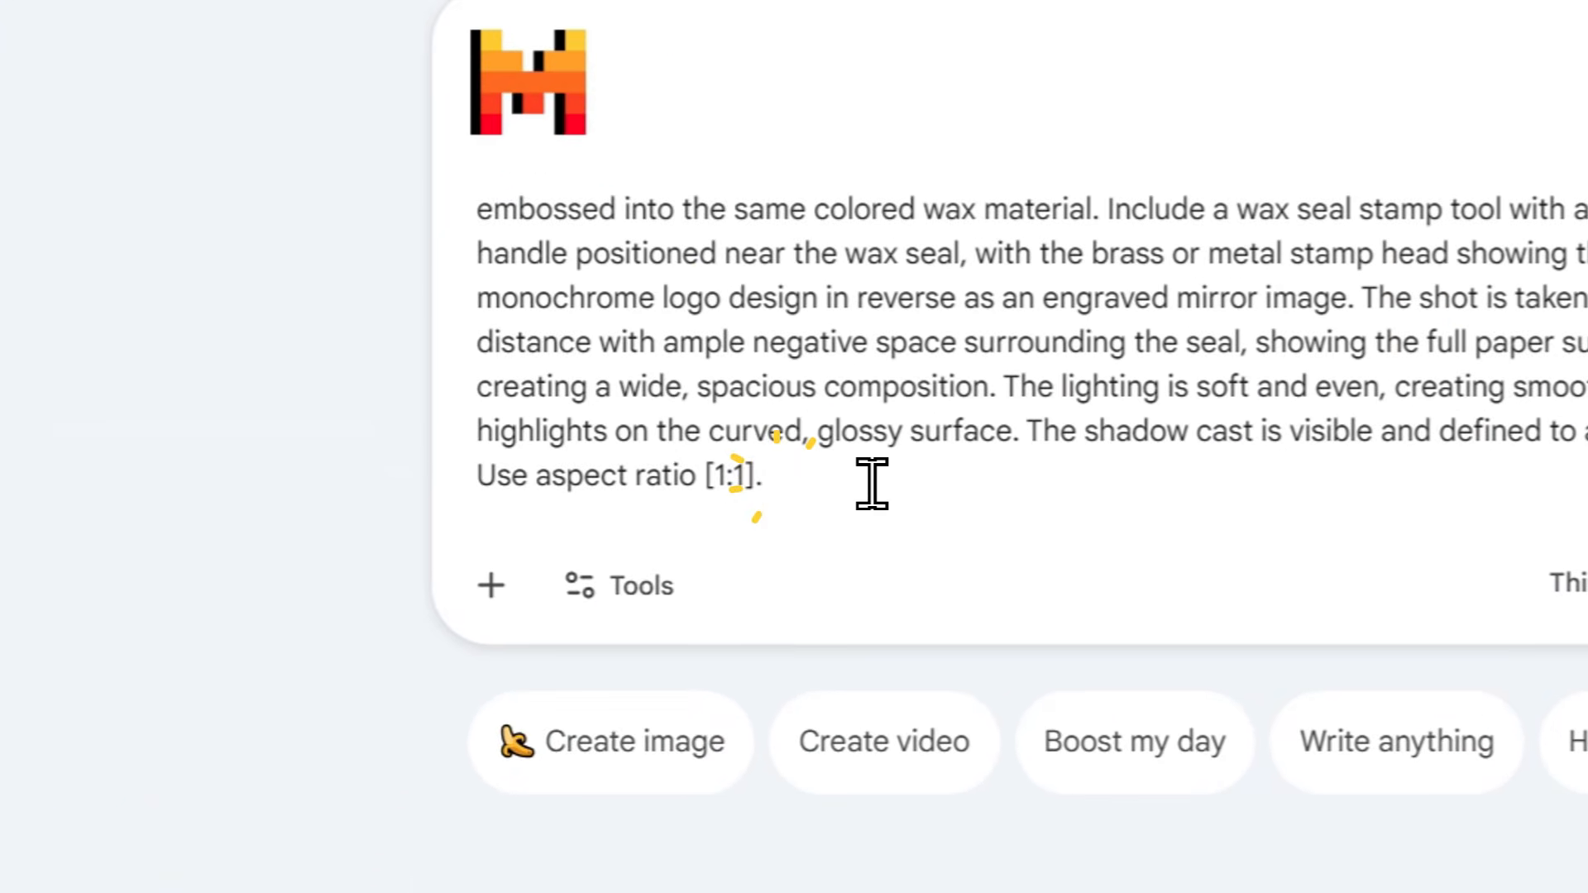
{"action": "key", "text": "Left"}
{"action": "key", "text": "Left"}
{"action": "key", "text": "shift+Left"}
{"action": "key", "text": "shift+Left"}
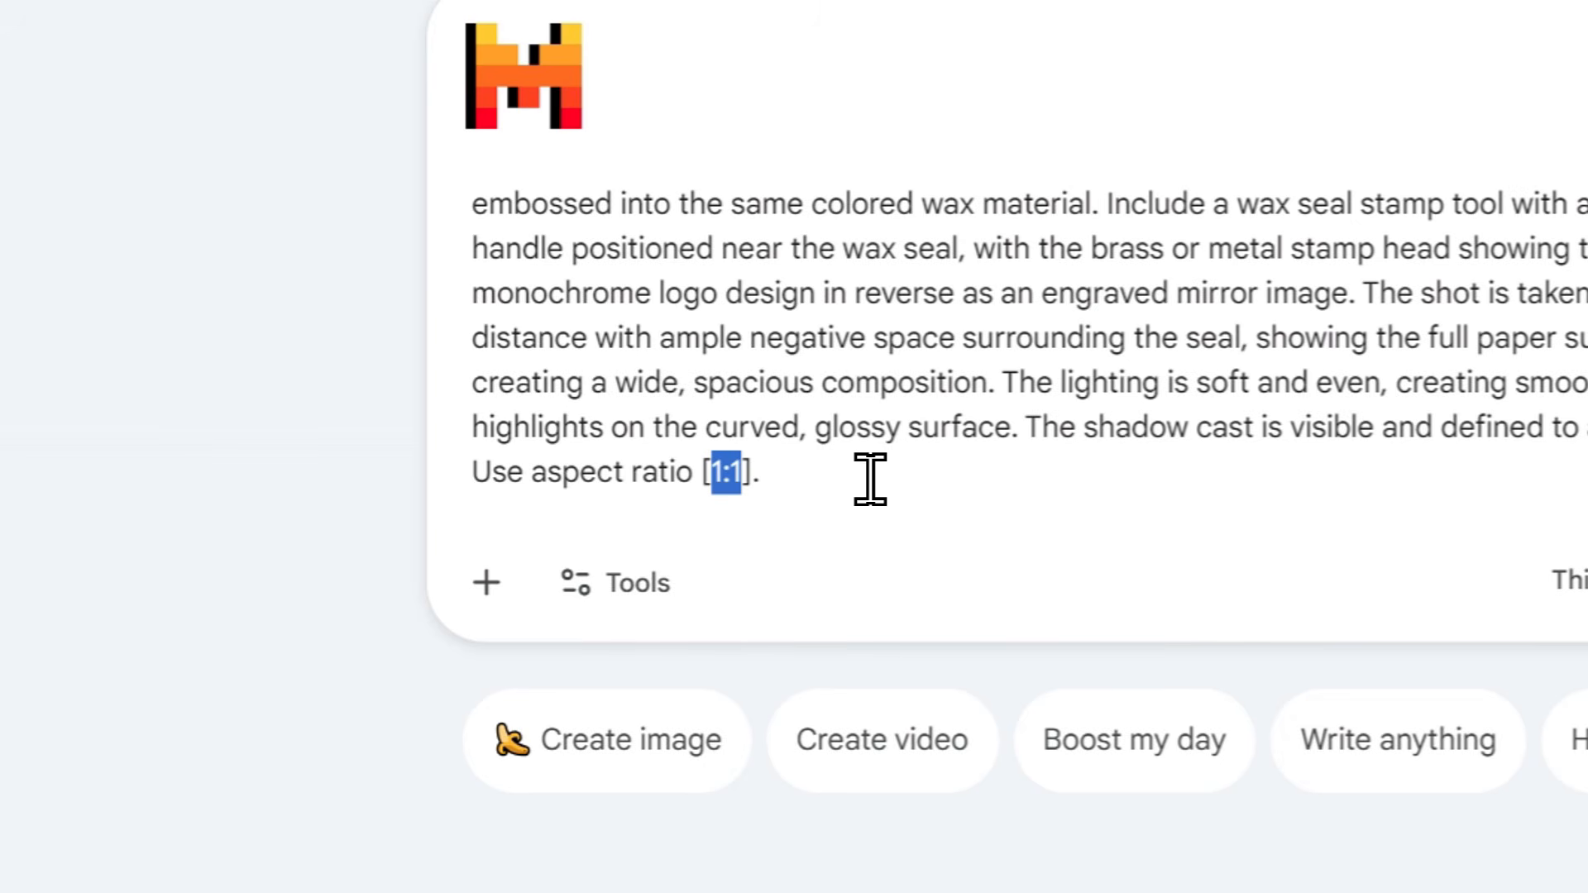
{"action": "type", "text": "4:3"}
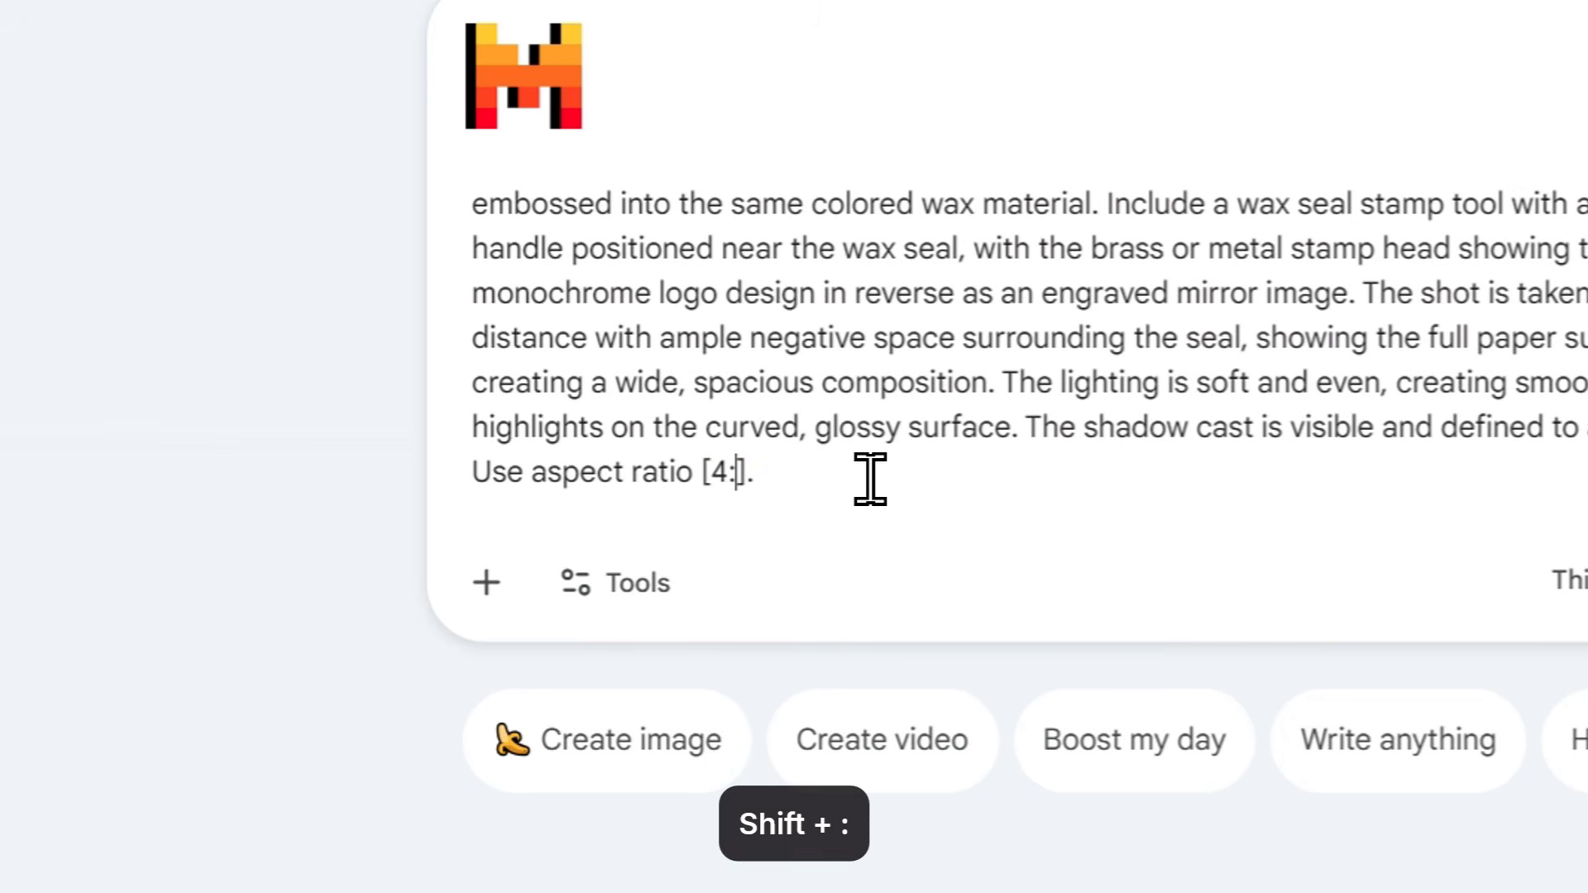
Enable the Create images tool, keep the Thinking model, and submit the wax seal prompt
{"action": "scroll", "coordinate": [694, 523], "scroll_direction": "up", "scroll_amount": 5}
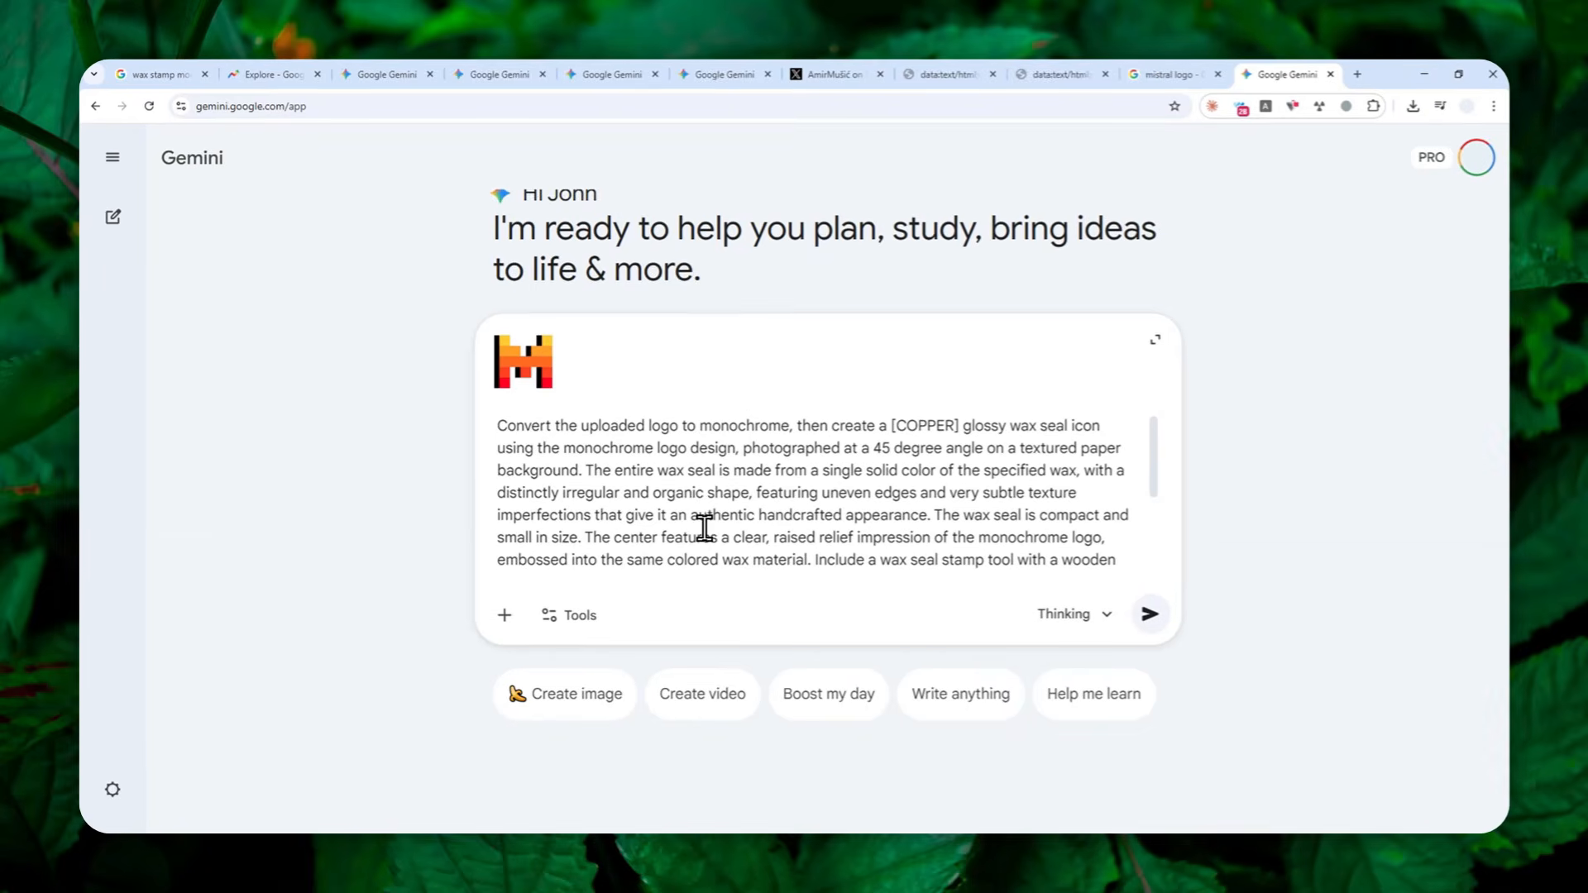
{"action": "left_click", "coordinate": [579, 614]}
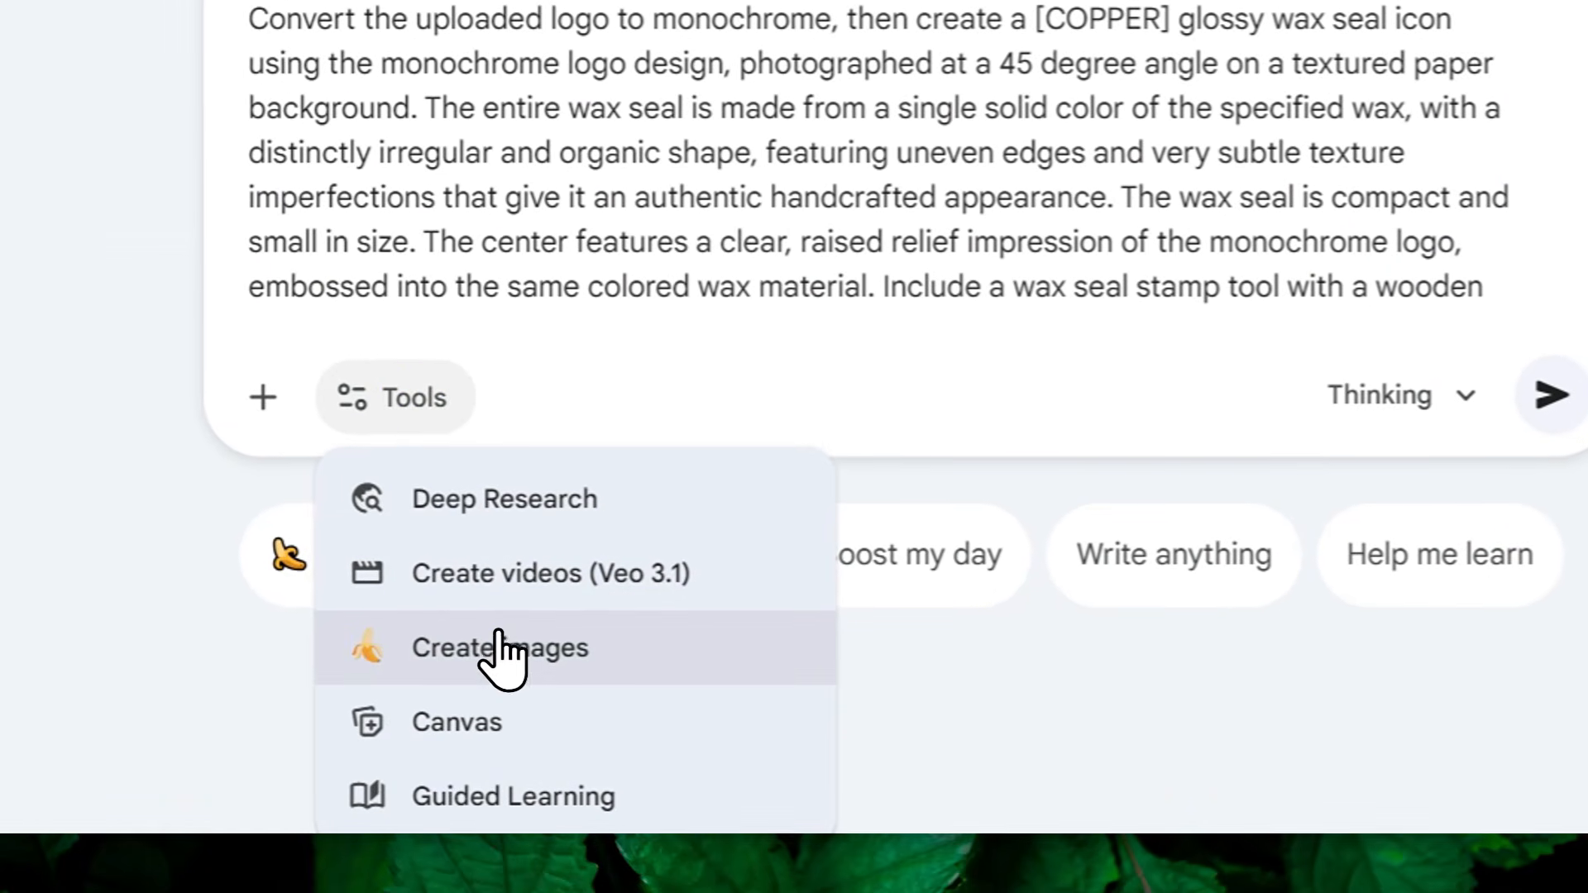
{"action": "left_click", "coordinate": [513, 635]}
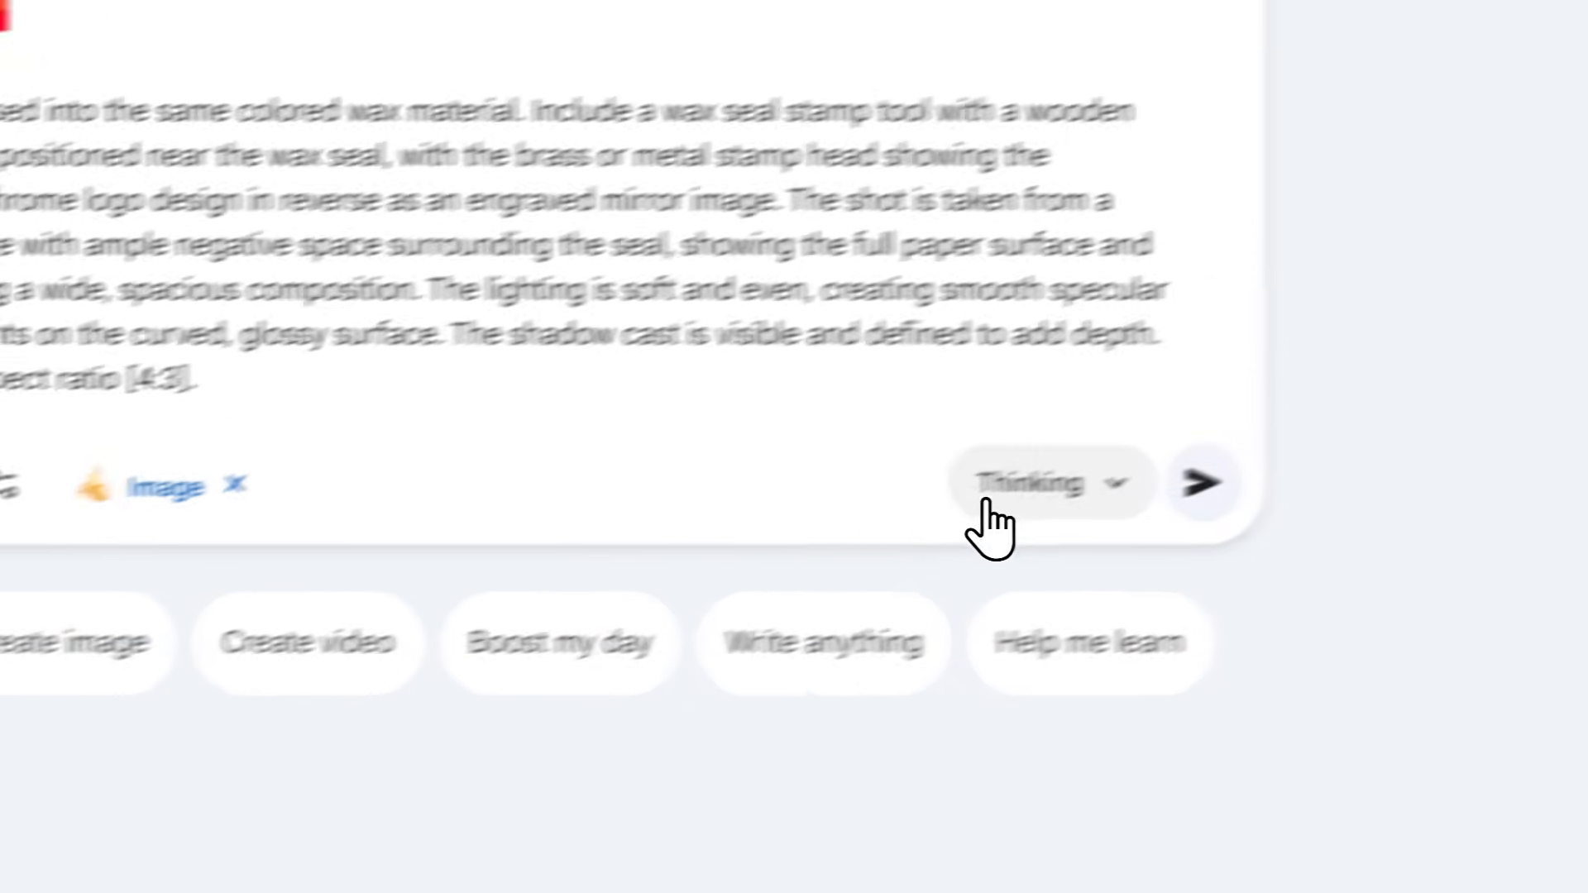
{"action": "left_click", "coordinate": [1365, 401]}
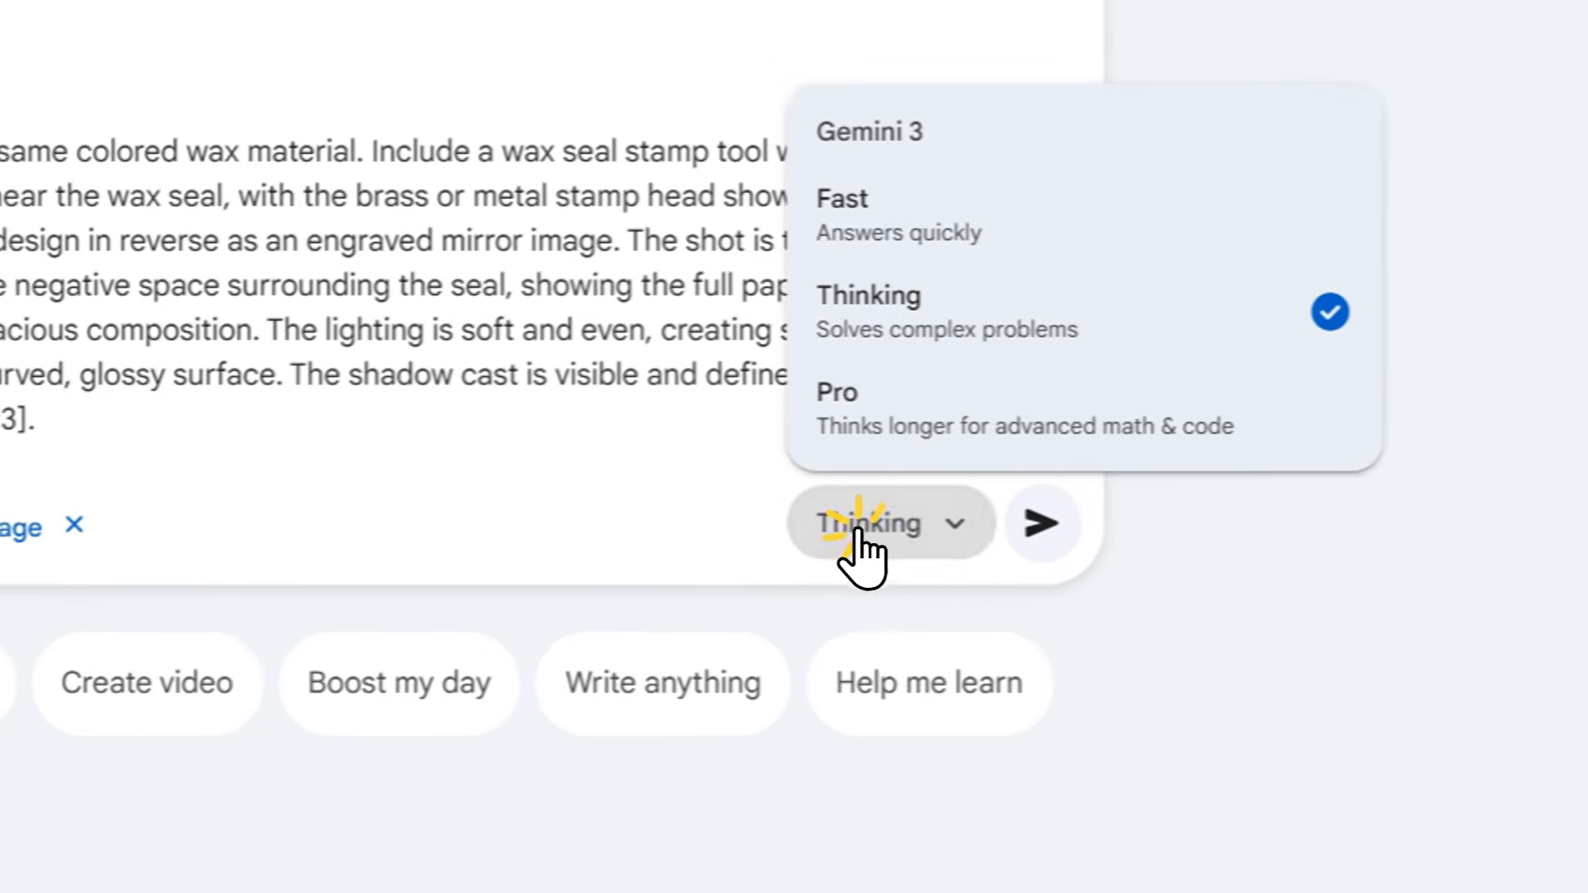
{"action": "left_click", "coordinate": [1492, 182]}
{"action": "left_click", "coordinate": [1019, 529]}
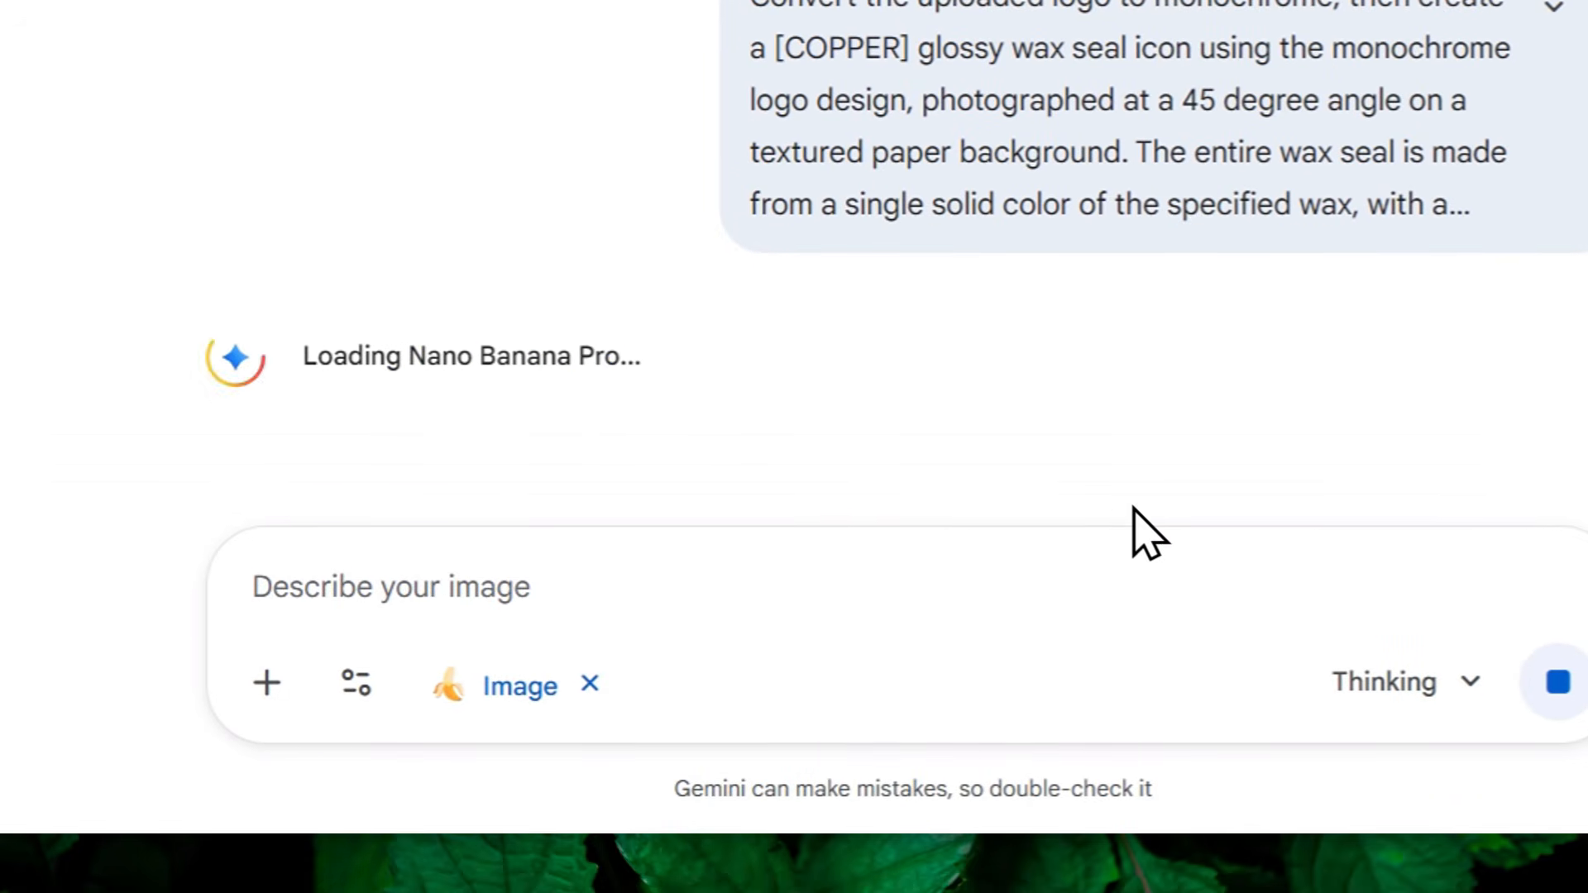
Check the available Gemini 3 model choices while the image is generating
{"action": "left_click", "coordinate": [1398, 681]}
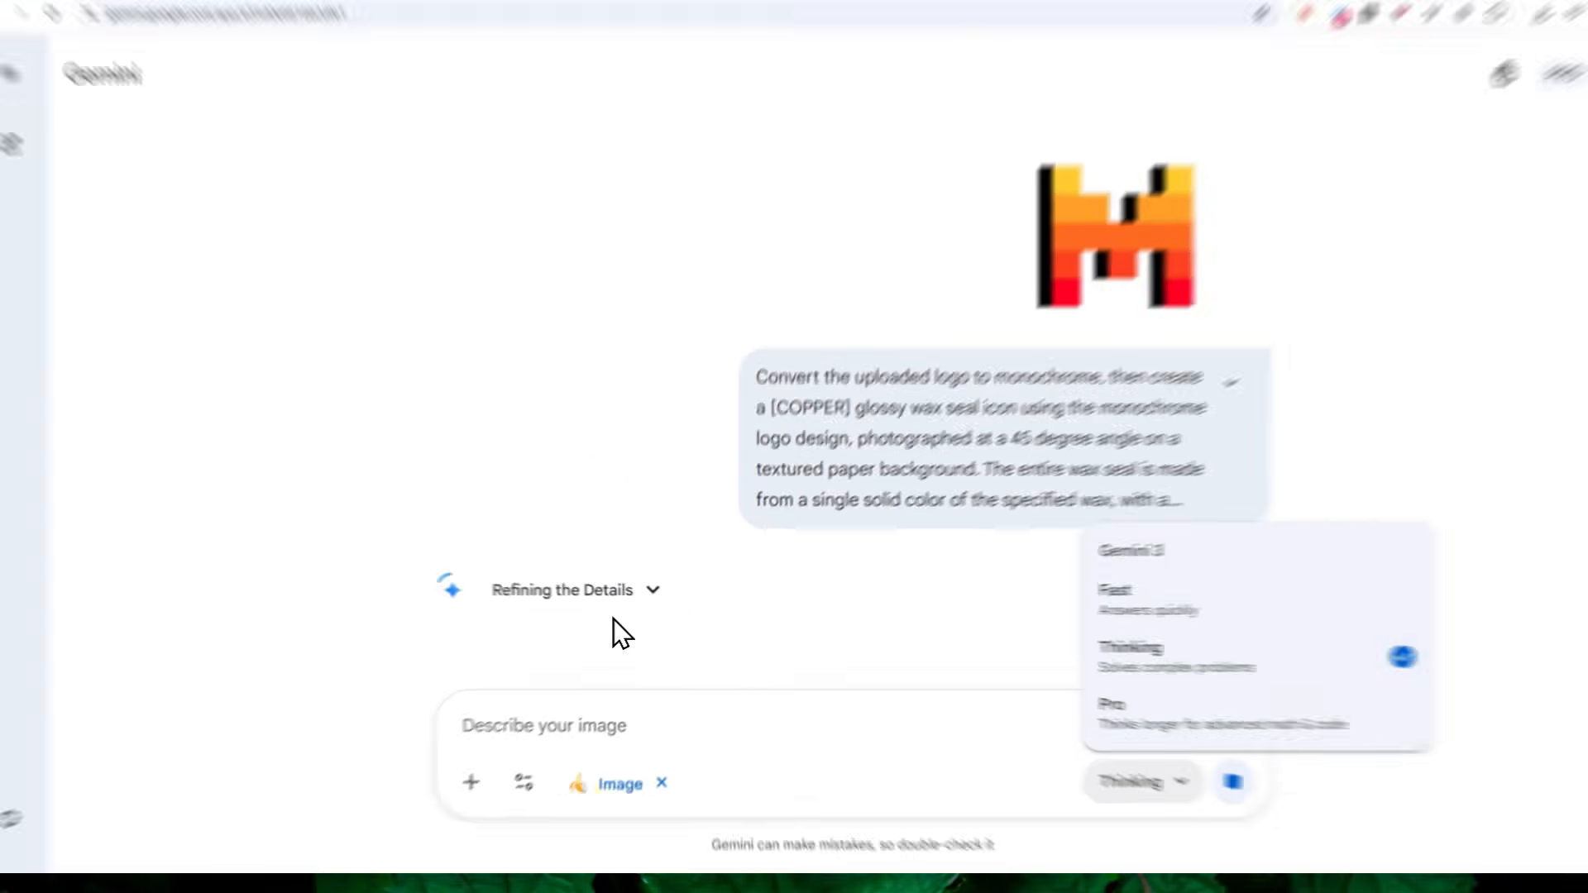
{"action": "left_click", "coordinate": [666, 641]}
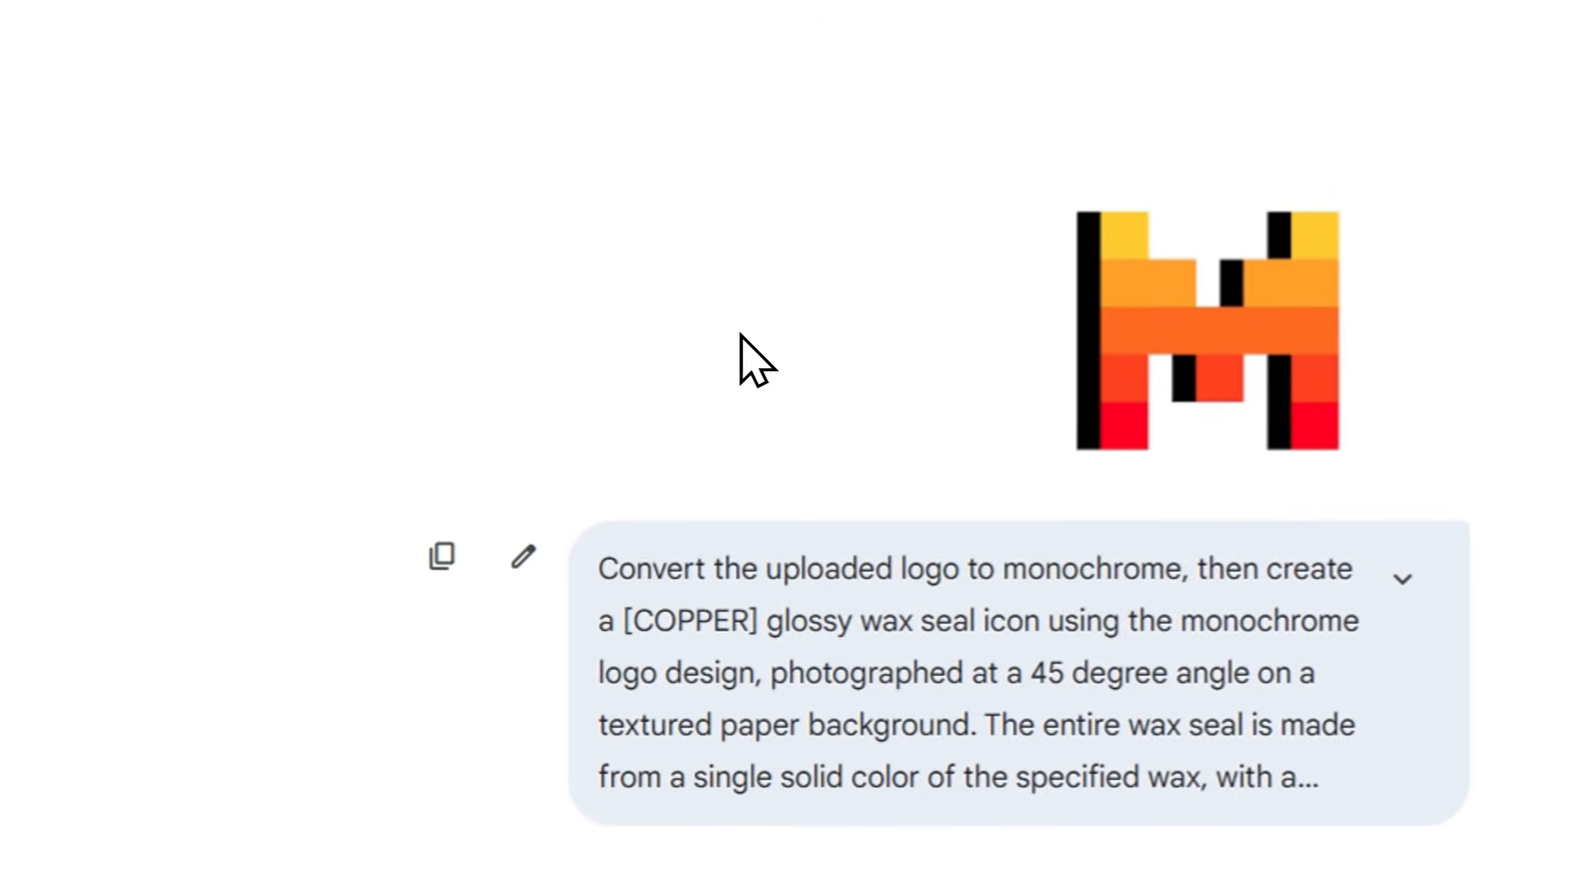
View the source wax seal prompt post and its address on X, and return to the Gemini chat with the copper seal
{"action": "left_click", "coordinate": [840, 43]}
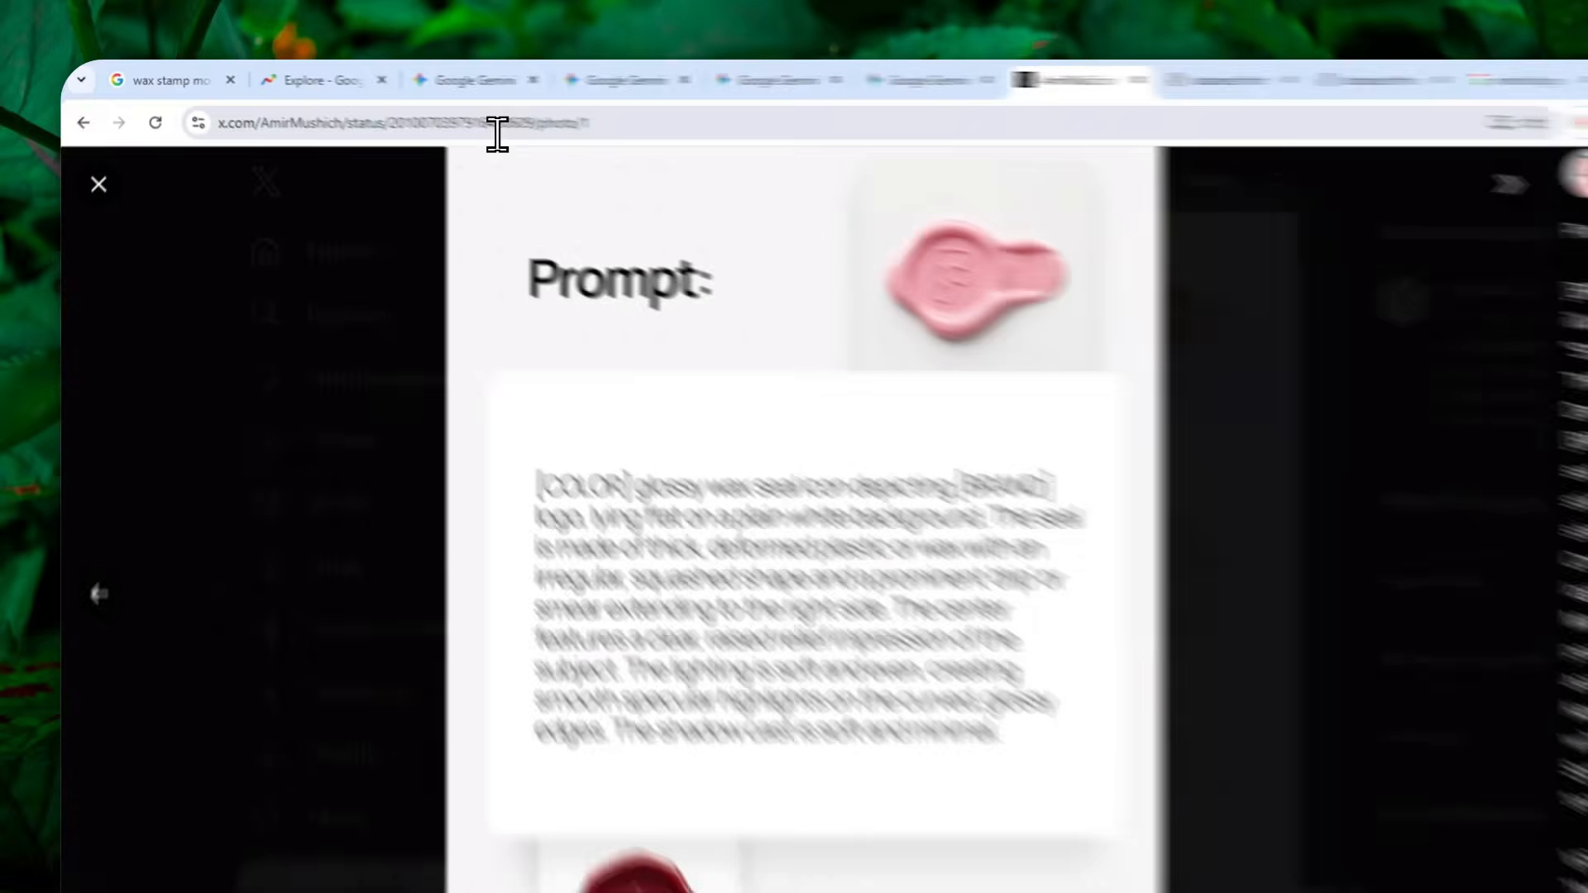
{"action": "left_click", "coordinate": [373, 109]}
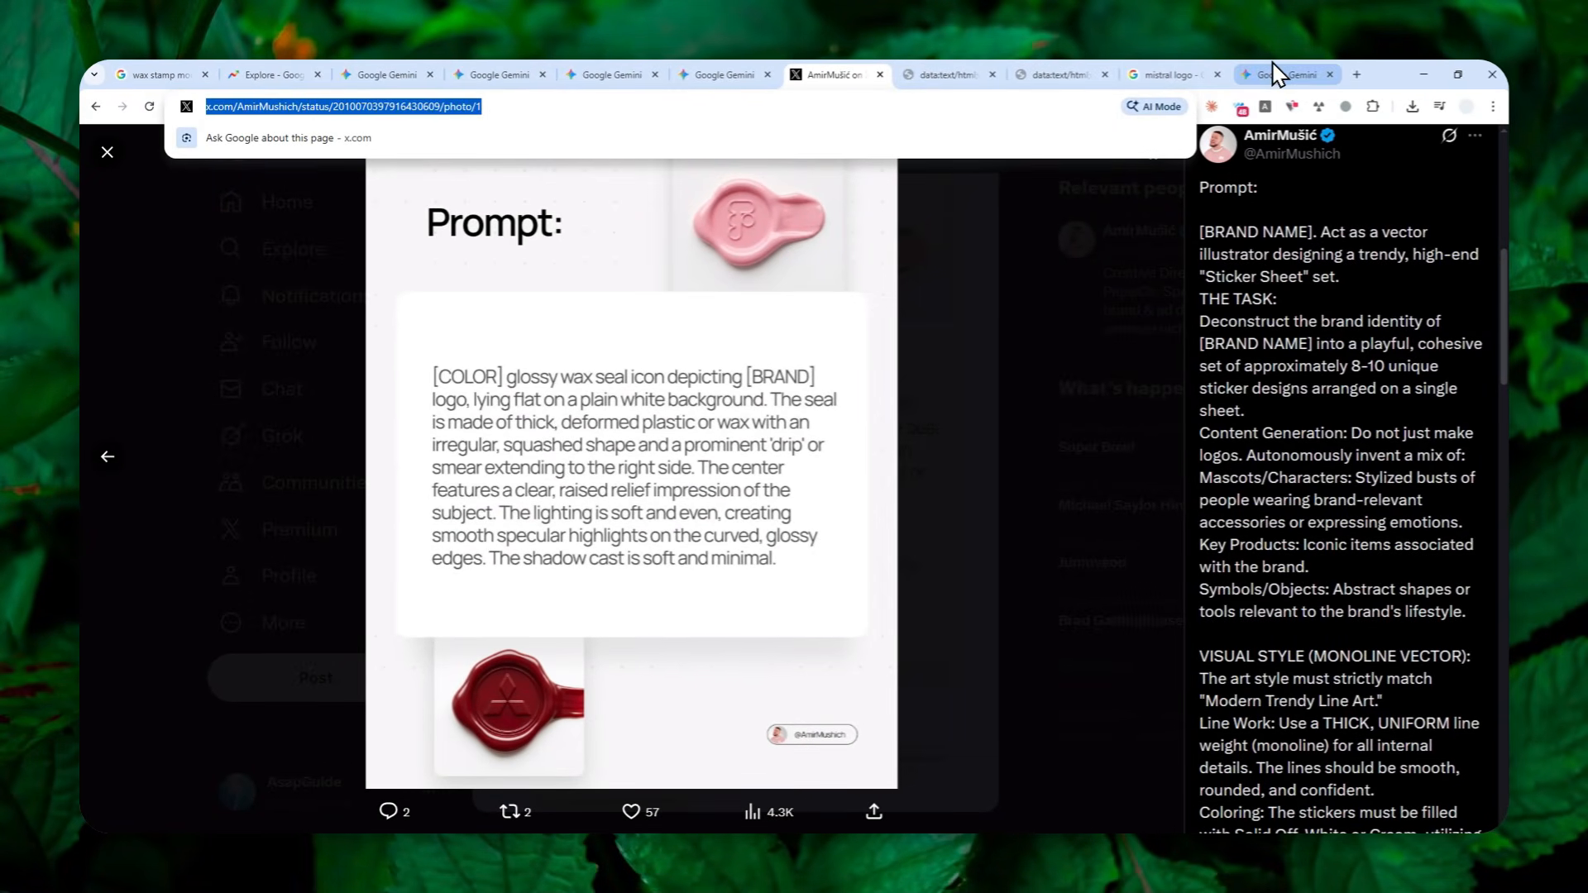
{"action": "left_click", "coordinate": [1278, 74]}
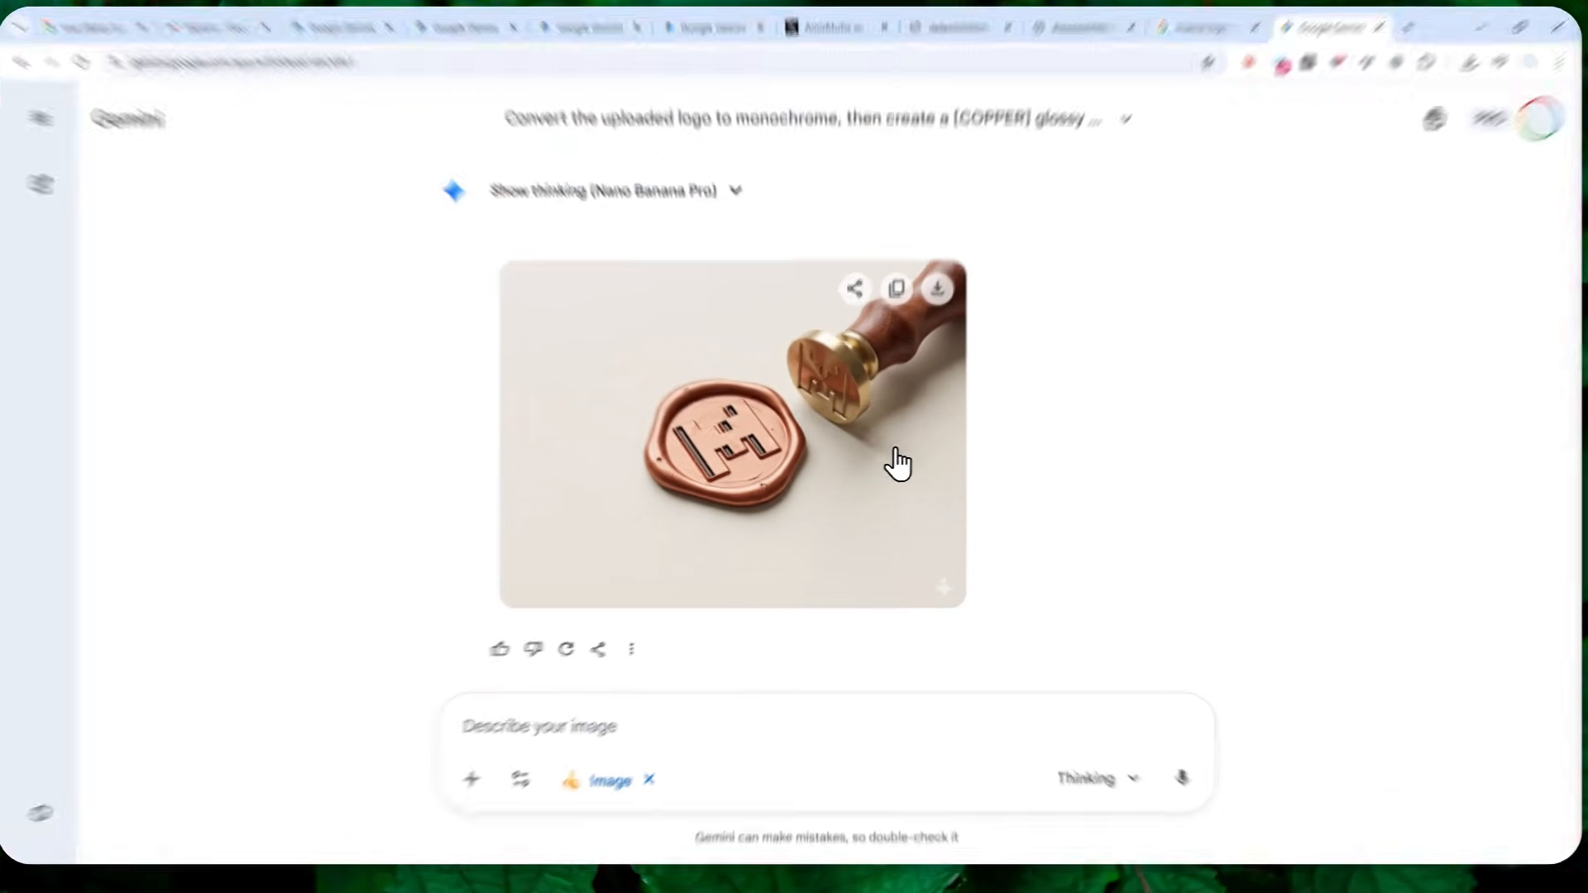
View the copper seal image enlarged, compare it with the red wax seal in another Gemini chat, and return to the copper seal chat
{"action": "left_click", "coordinate": [897, 460]}
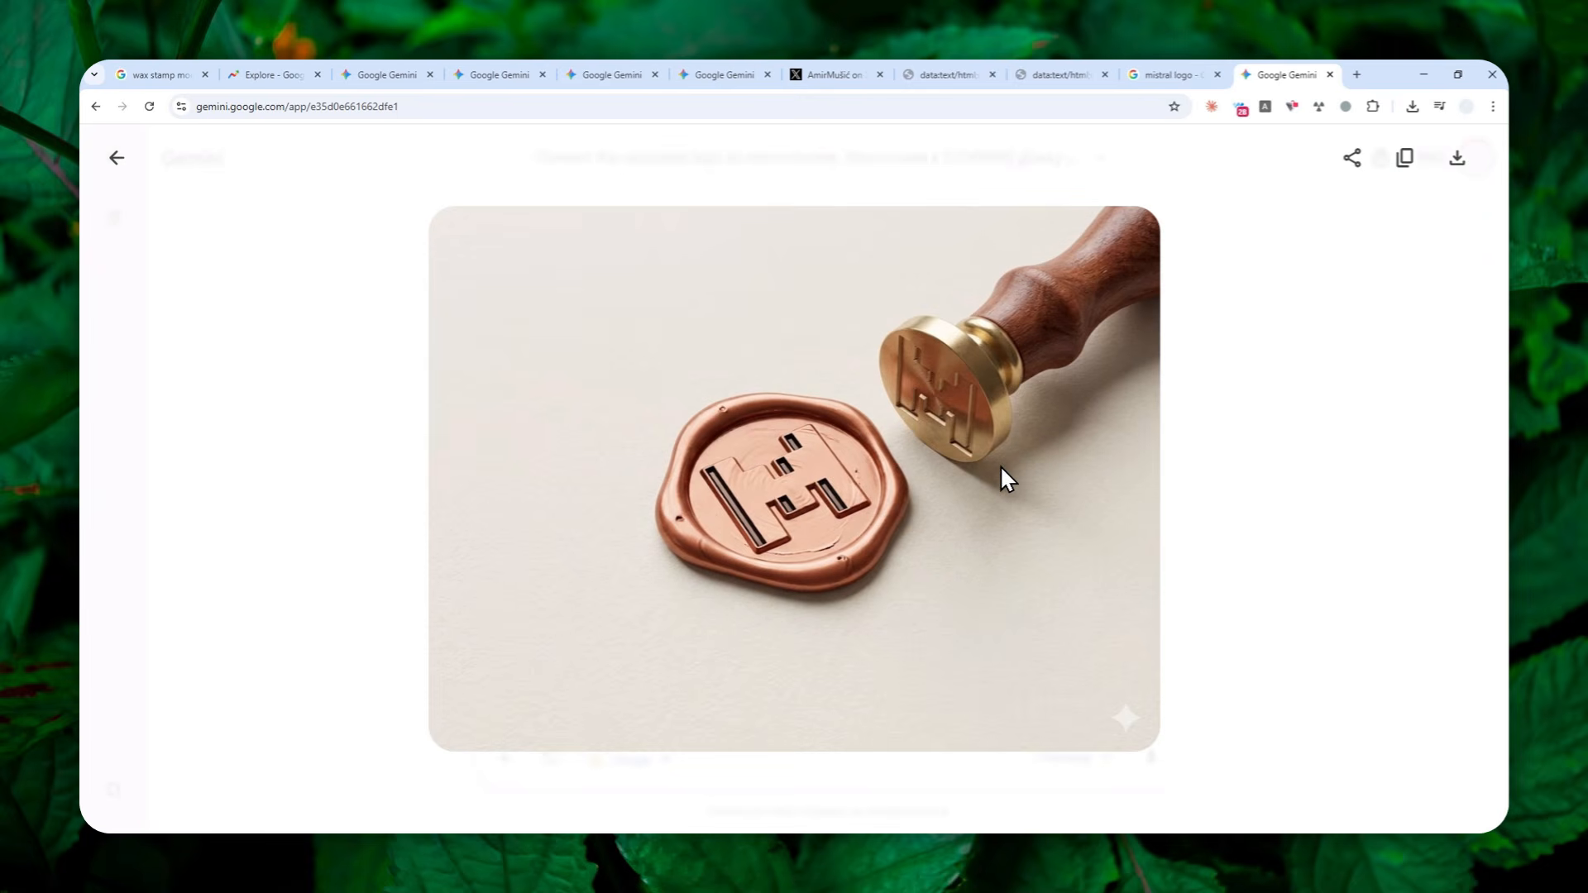
{"action": "left_click", "coordinate": [382, 72]}
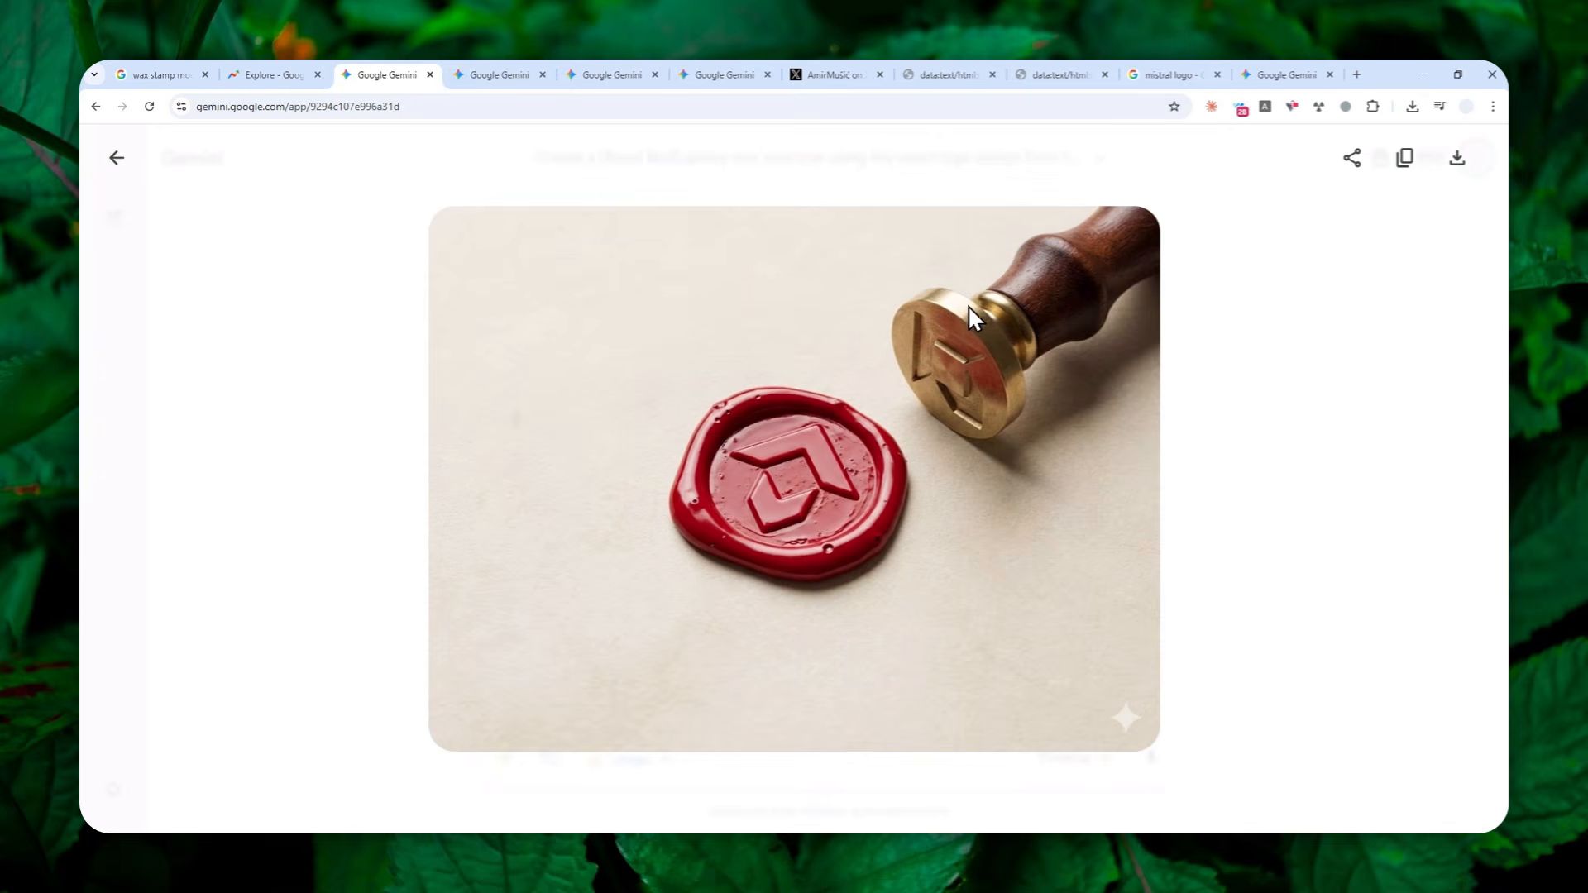
{"action": "left_click", "coordinate": [1258, 66]}
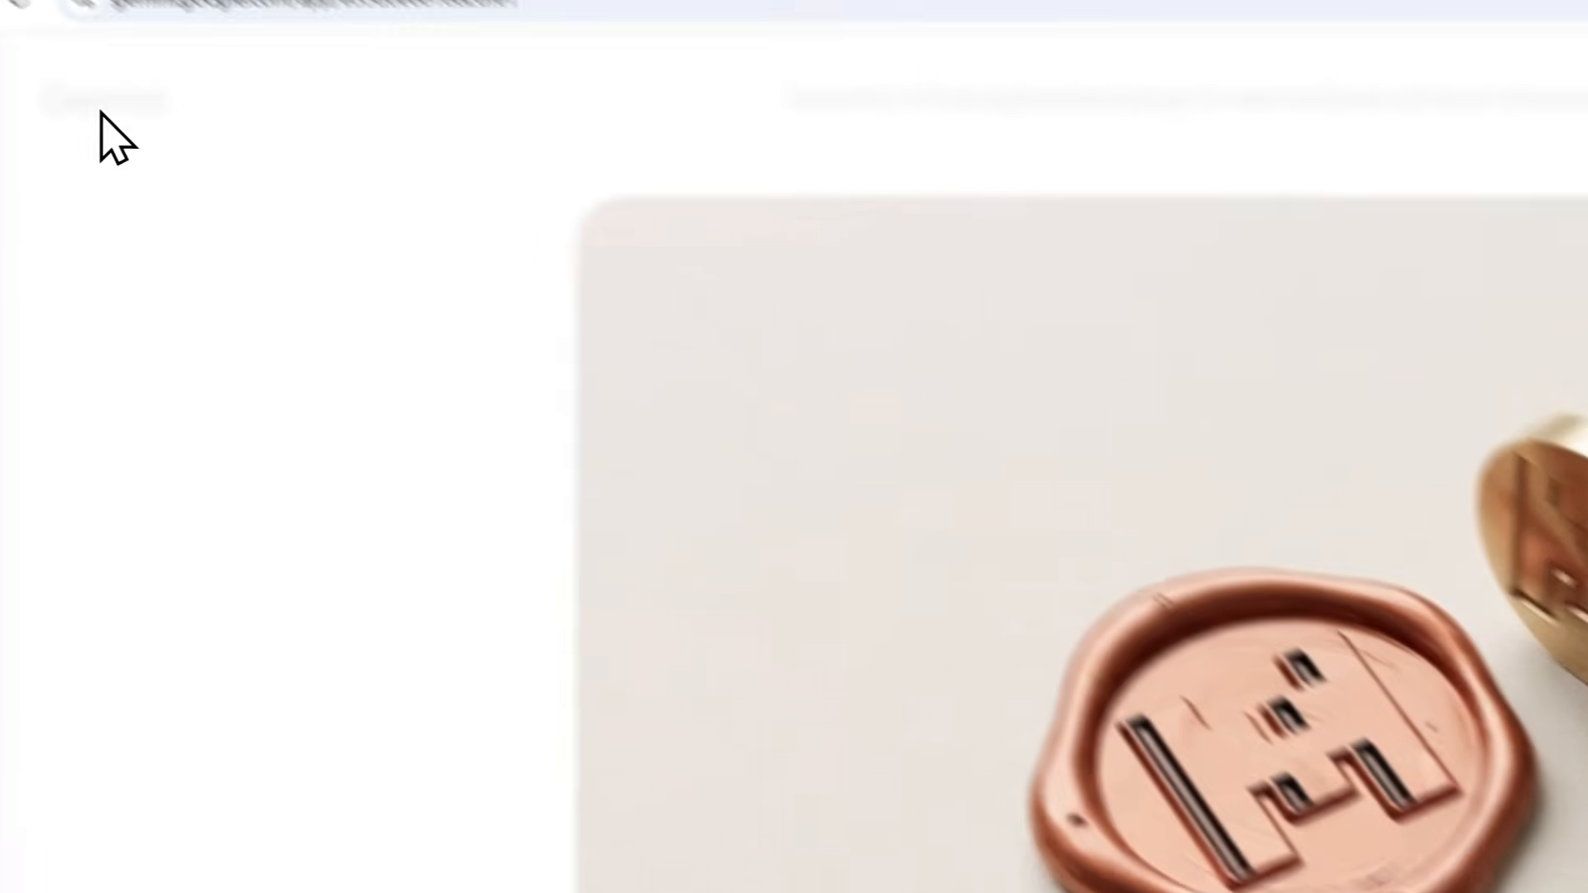
{"action": "left_click", "coordinate": [146, 231]}
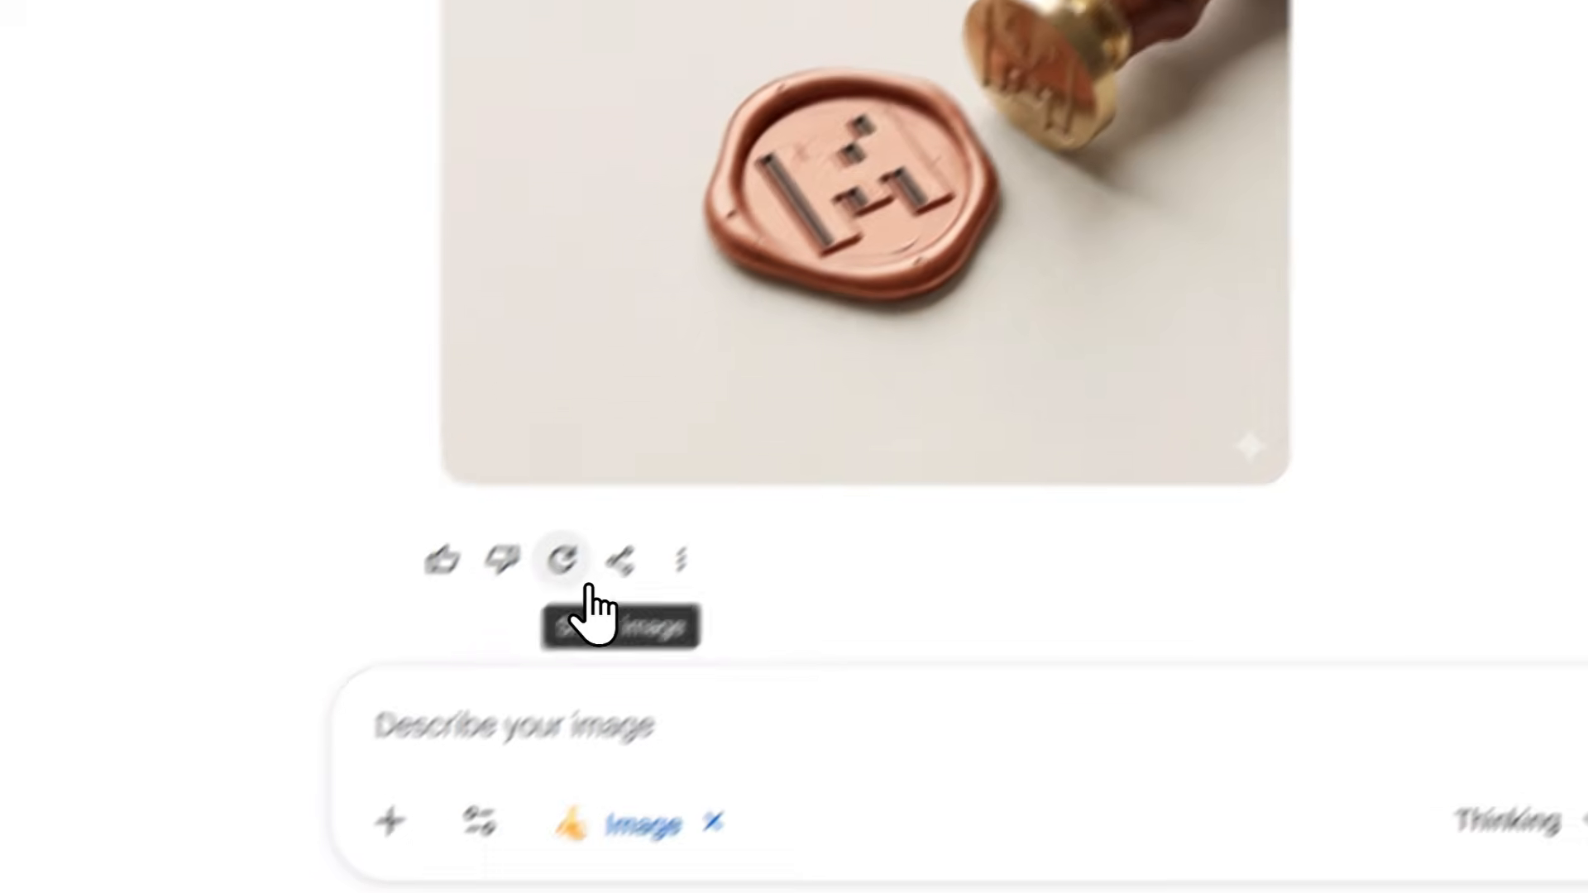
Check the redo option for the copper seal image and close it without regenerating
{"action": "left_click", "coordinate": [563, 771]}
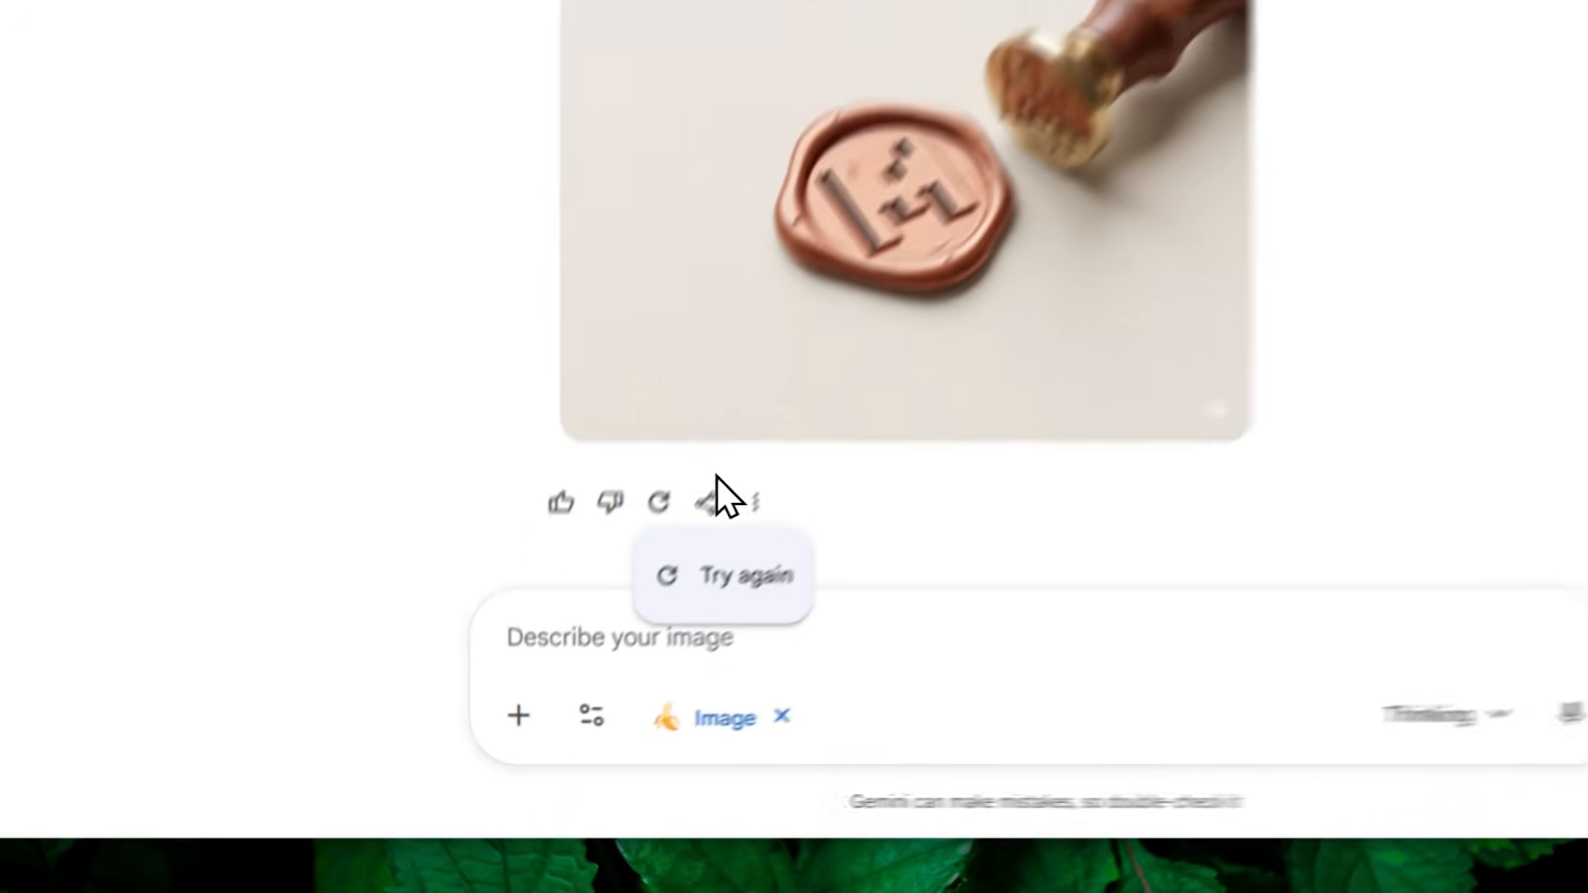
{"action": "left_click", "coordinate": [699, 429]}
{"action": "left_click", "coordinate": [699, 429]}
{"action": "left_click", "coordinate": [590, 630]}
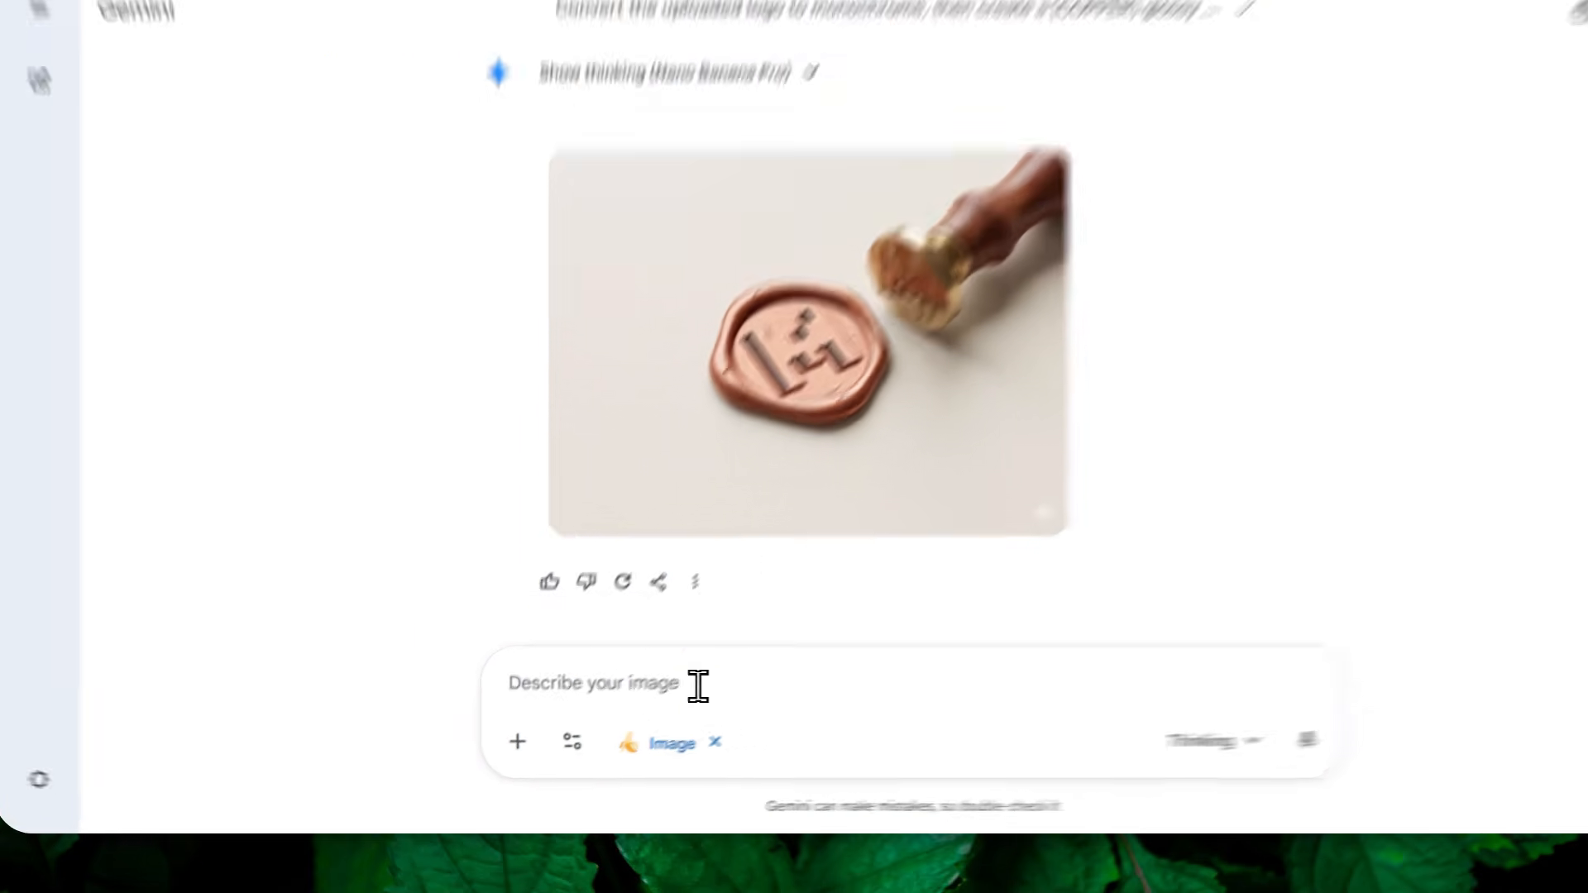
Enter the follow-up prompt "Okay, based on that Waxill stamp design, I want you to generate a mocha product for a journal book."
{"action": "left_click", "coordinate": [601, 716]}
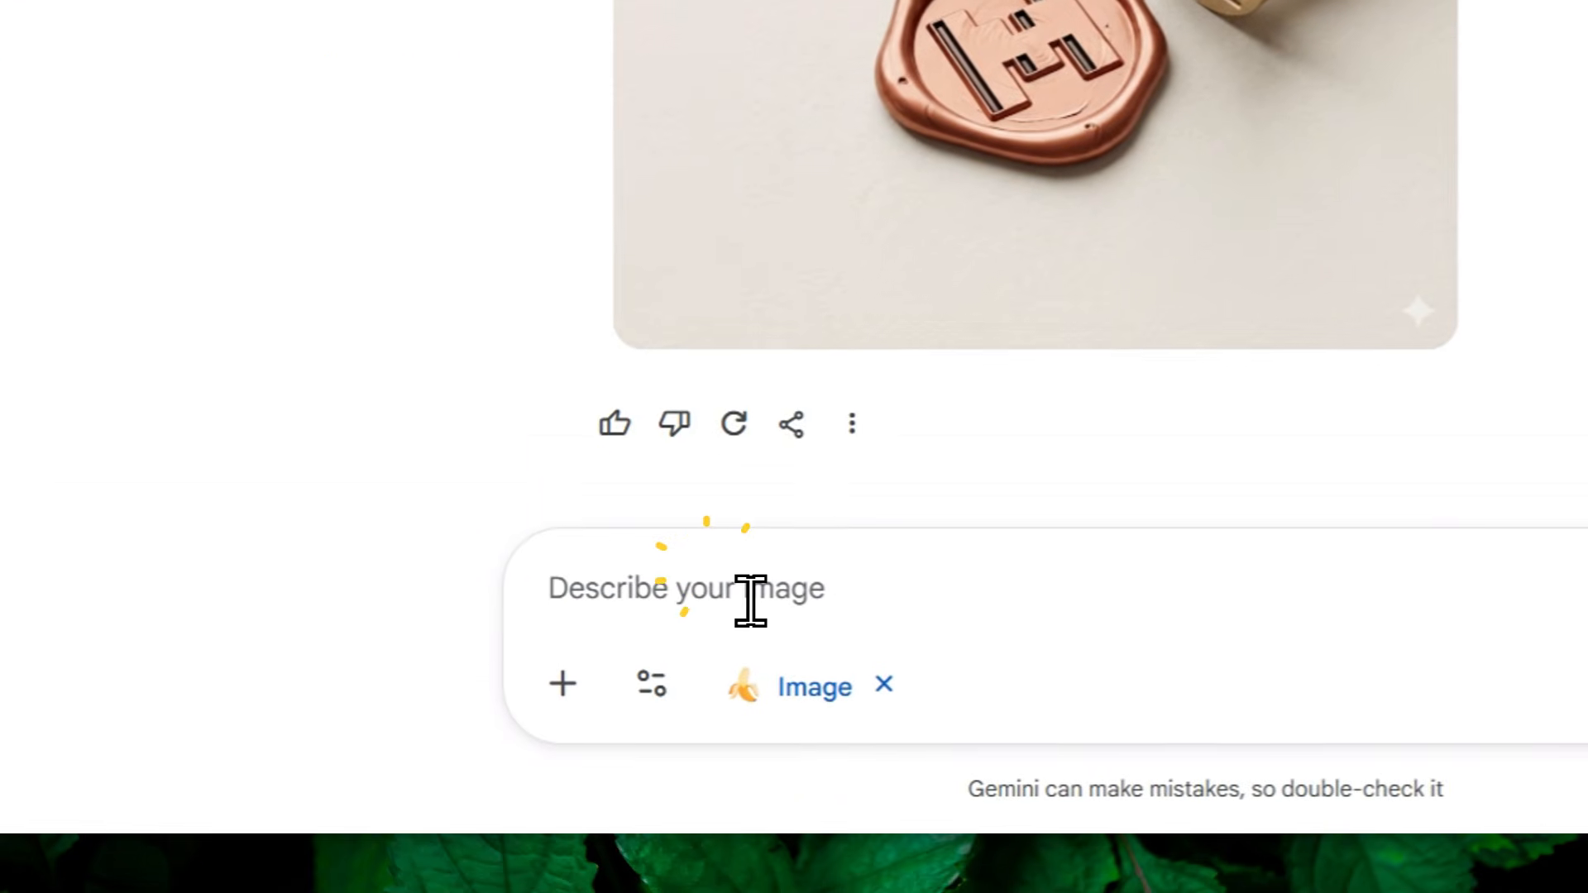
{"action": "key", "text": "ctrl+space"}
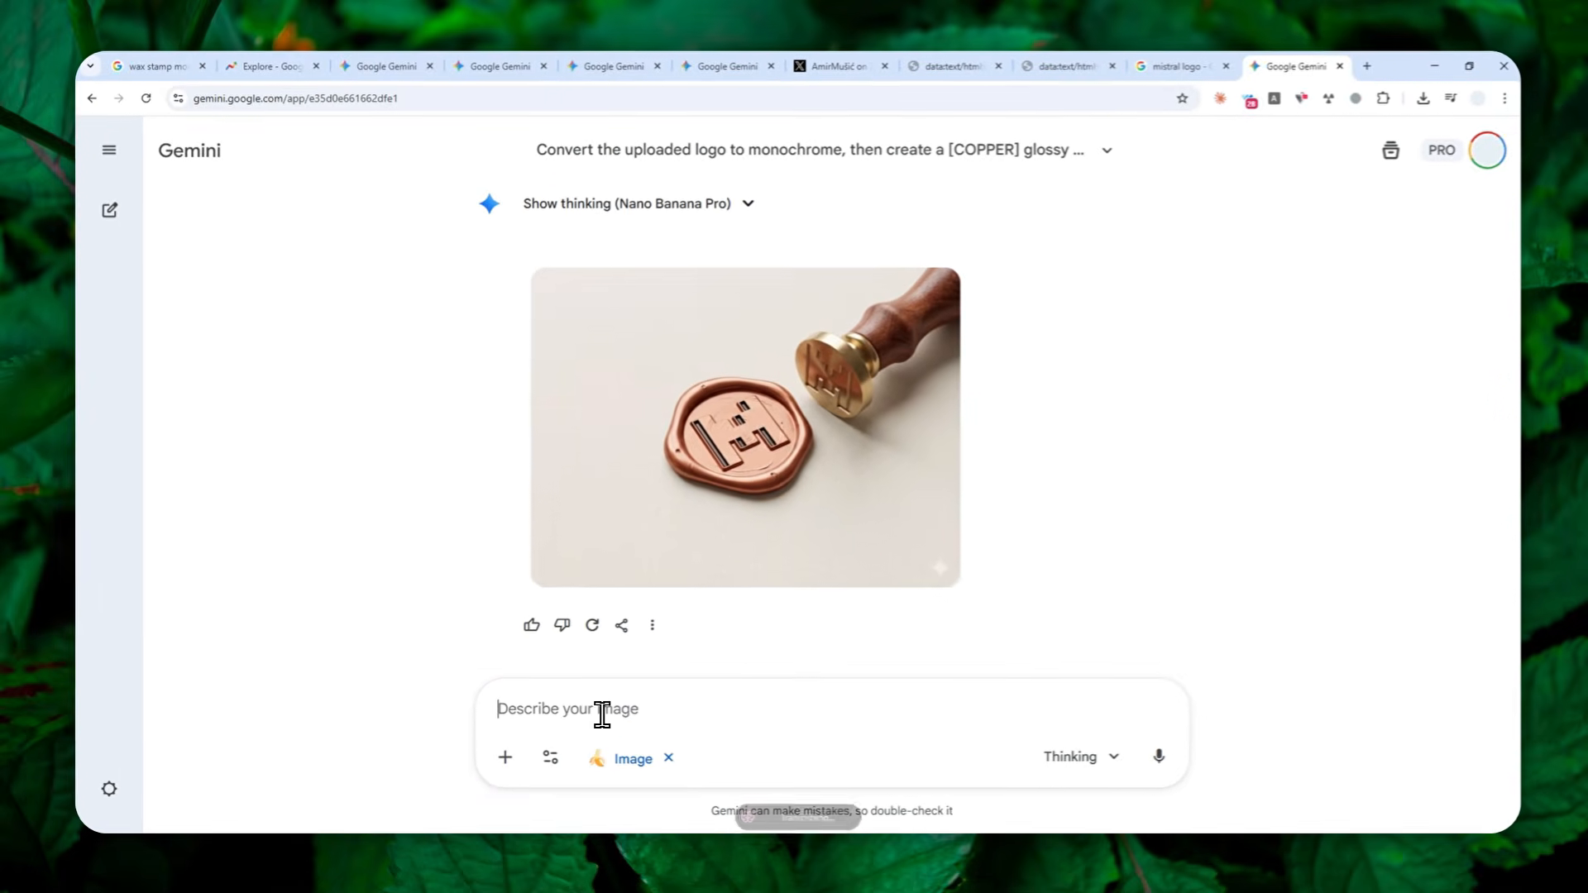
{"action": "type", "text": "Okay, based on that Waxill stamp design, I want you to generate a mocha product for a journal book."}
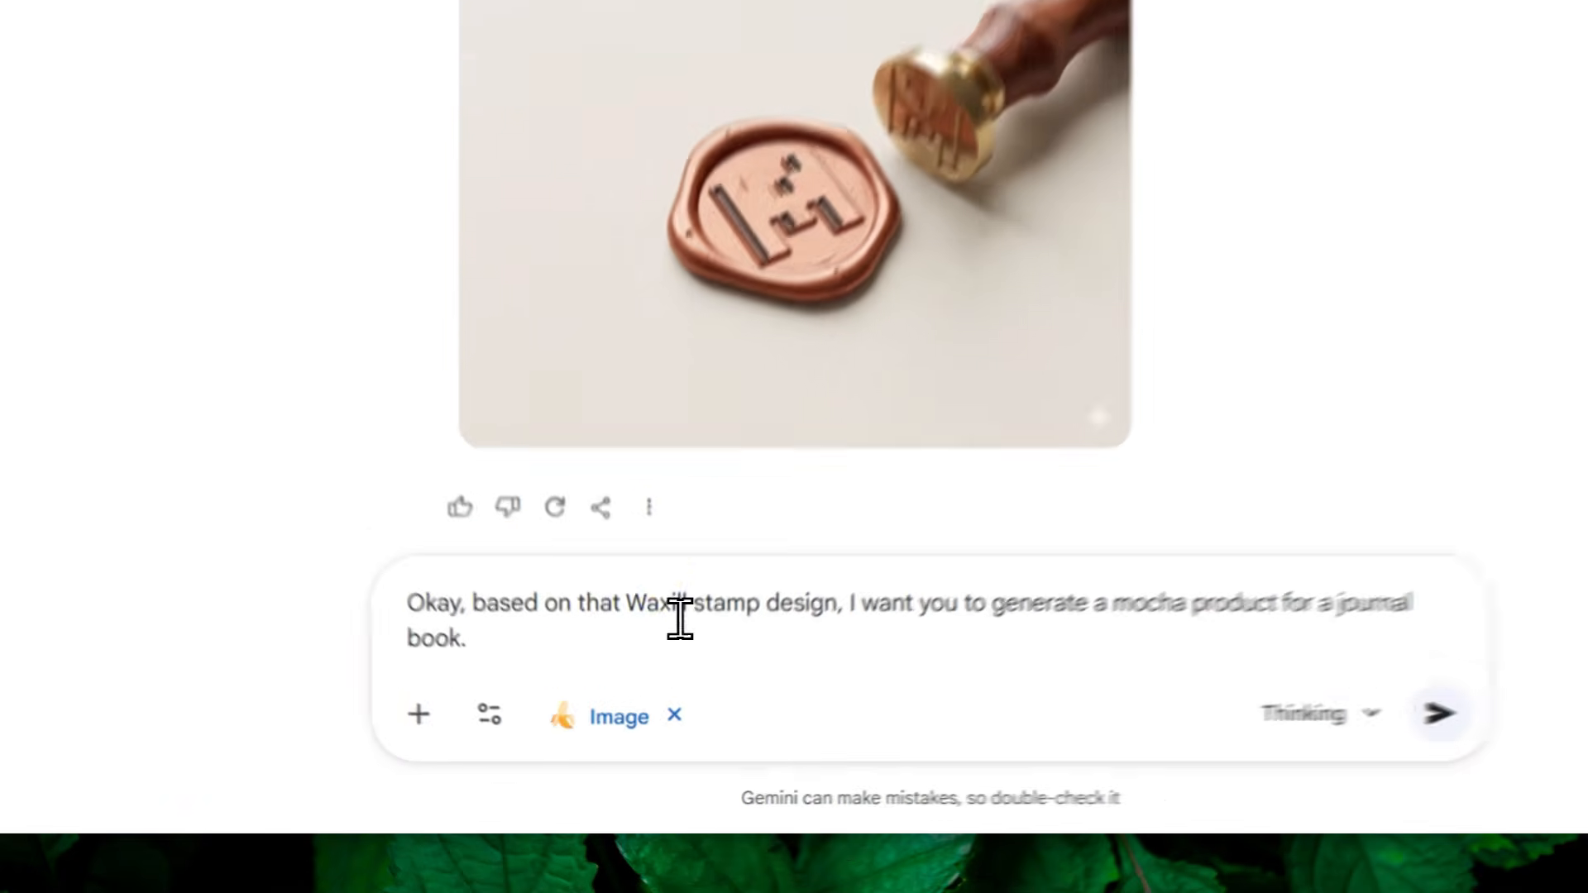
Replace "Waxill" with "Wax Seal" in the prompt, delete the word "stamp", and submit it
{"action": "double_click", "coordinate": [657, 689]}
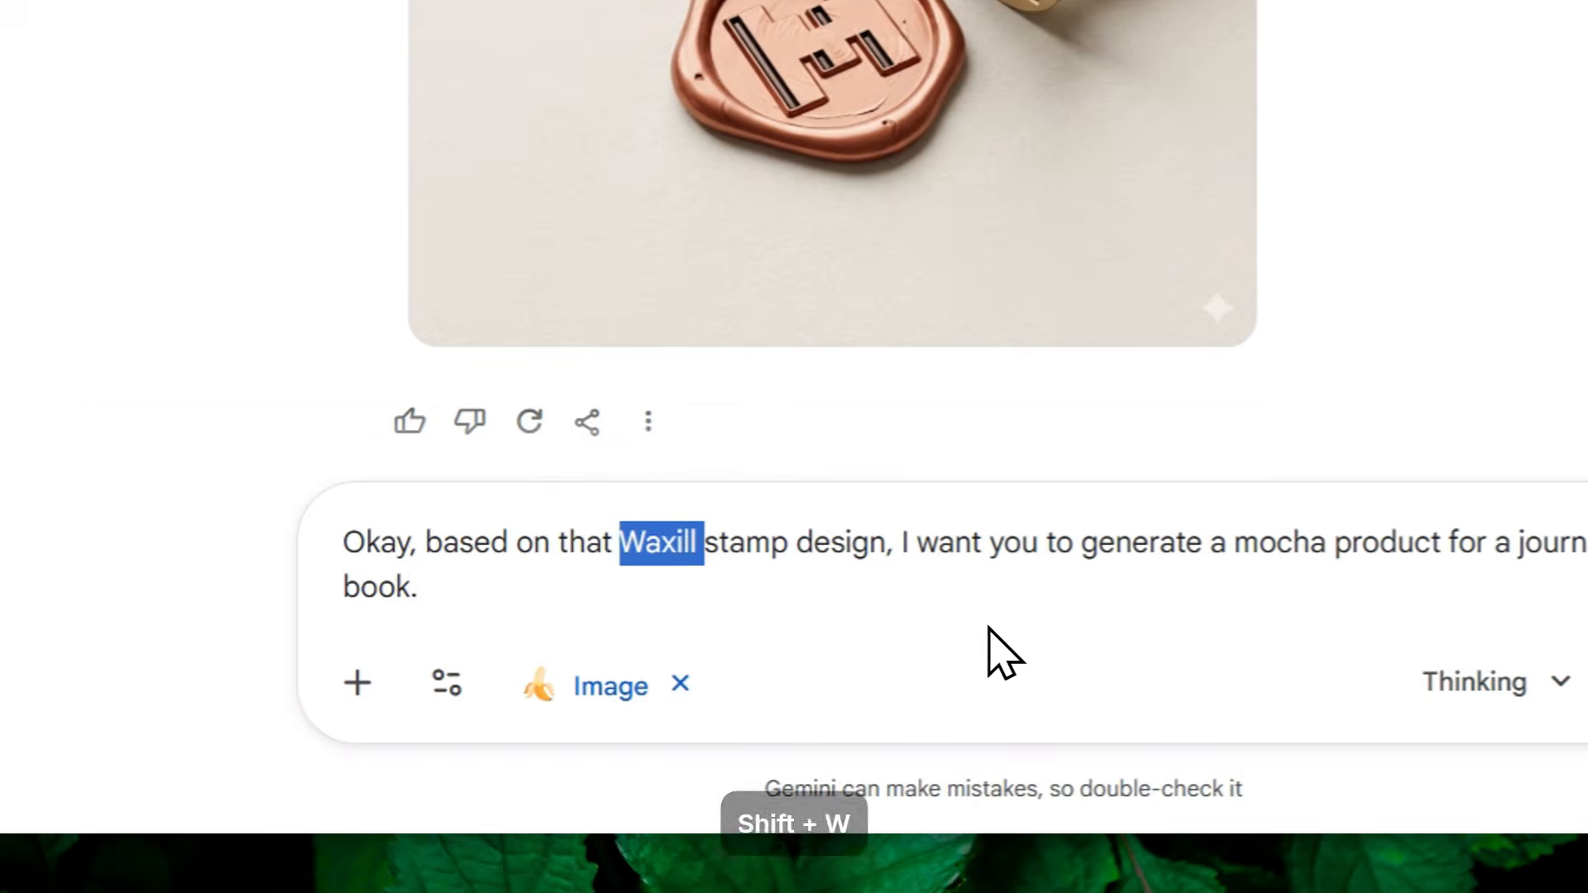
{"action": "type", "text": "Wax Seal"}
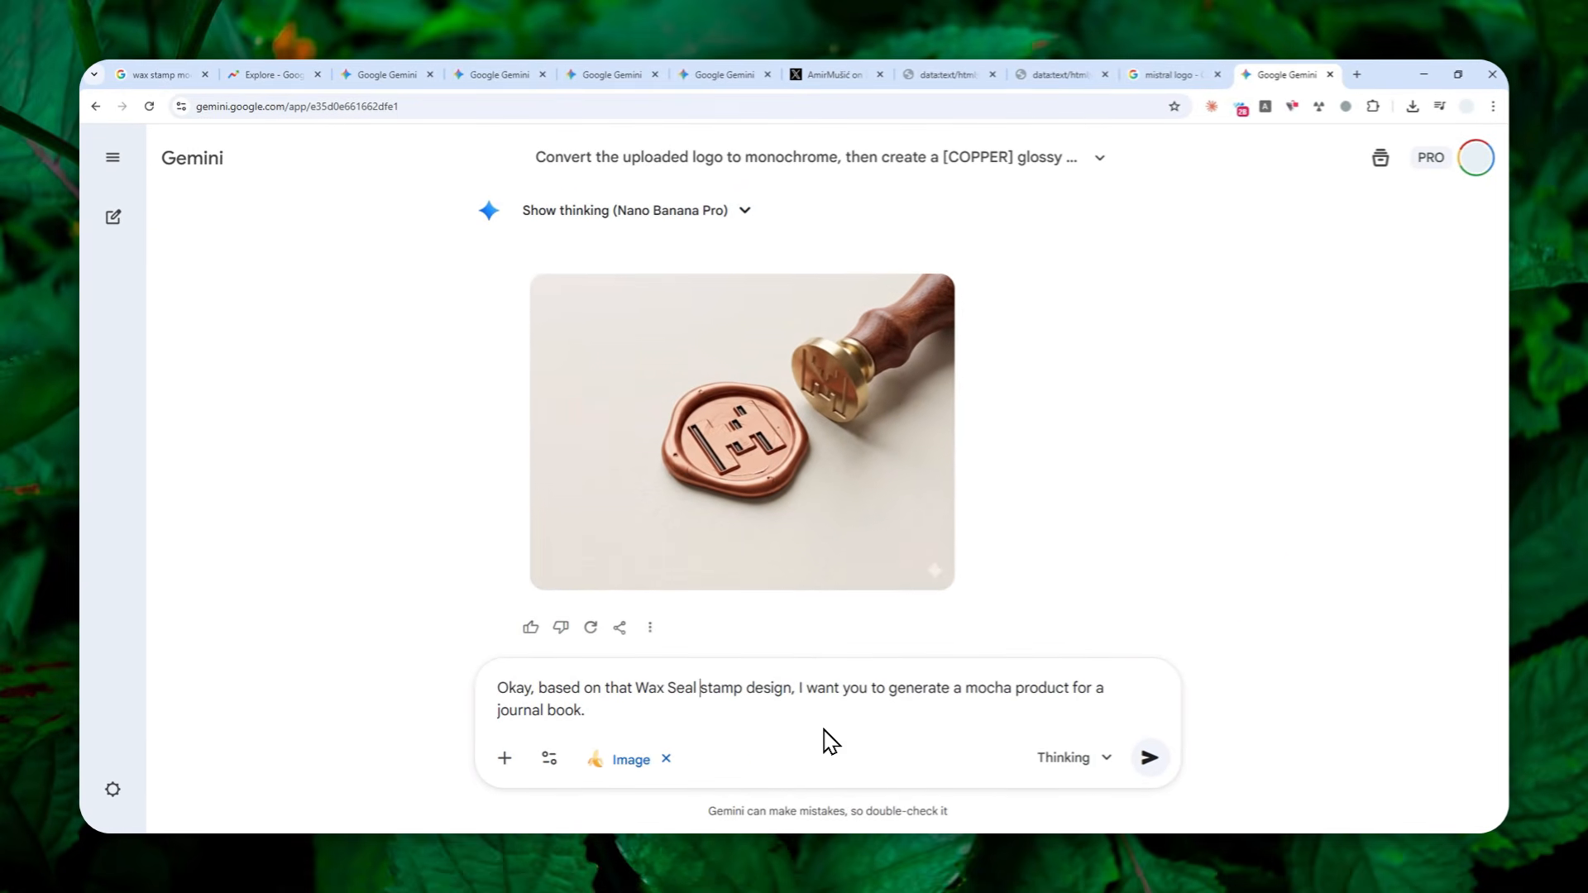
{"action": "key", "text": "ctrl+shift+Right"}
{"action": "key", "text": "BackSpace"}
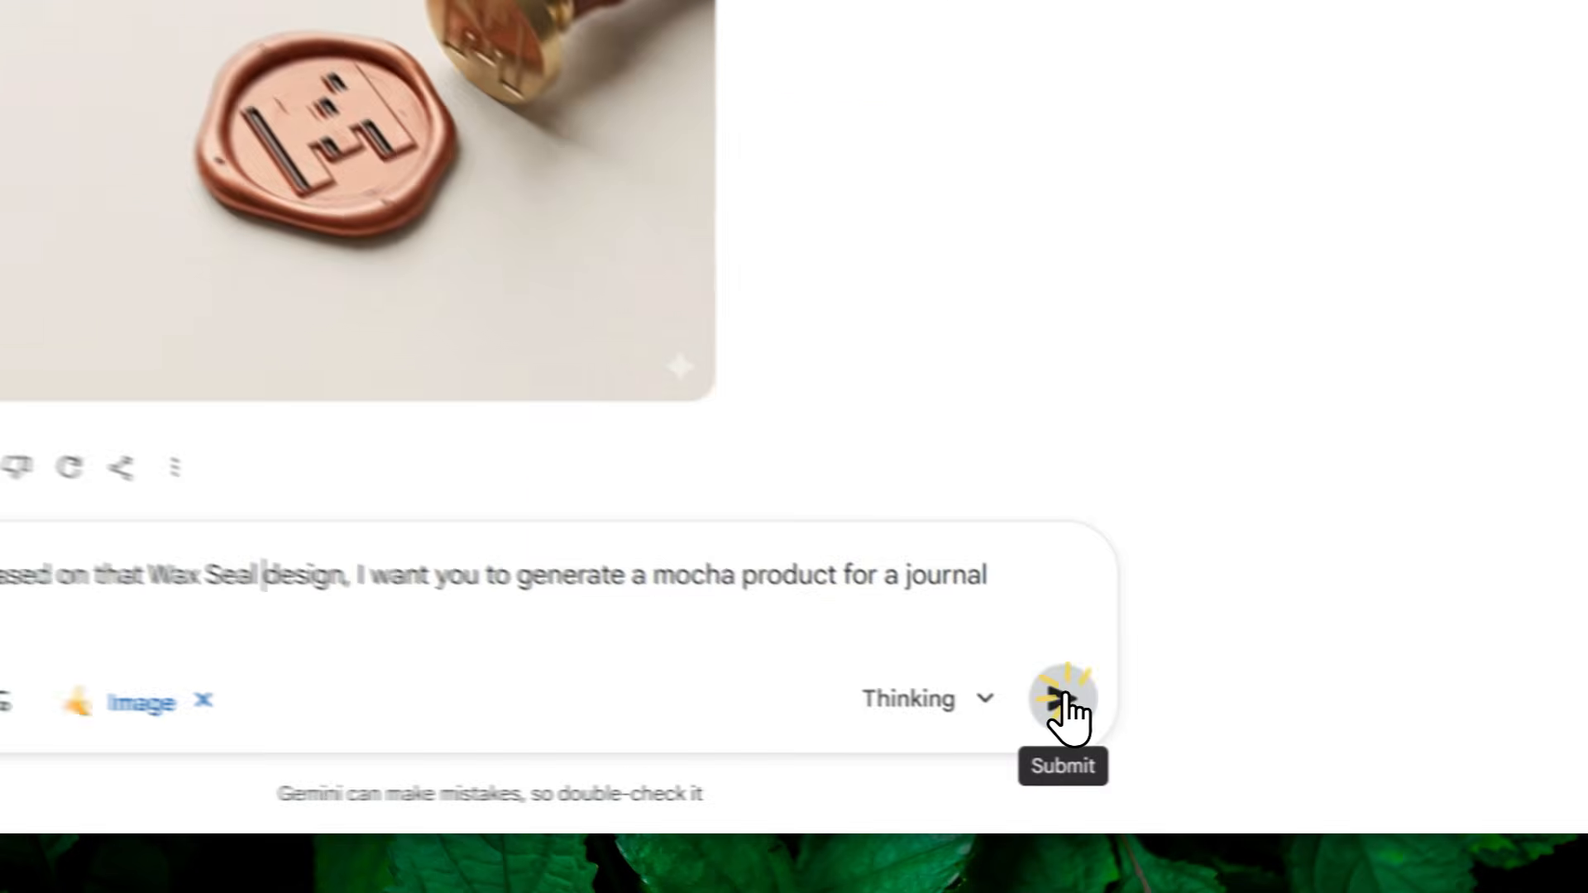
{"action": "left_click", "coordinate": [1150, 757]}
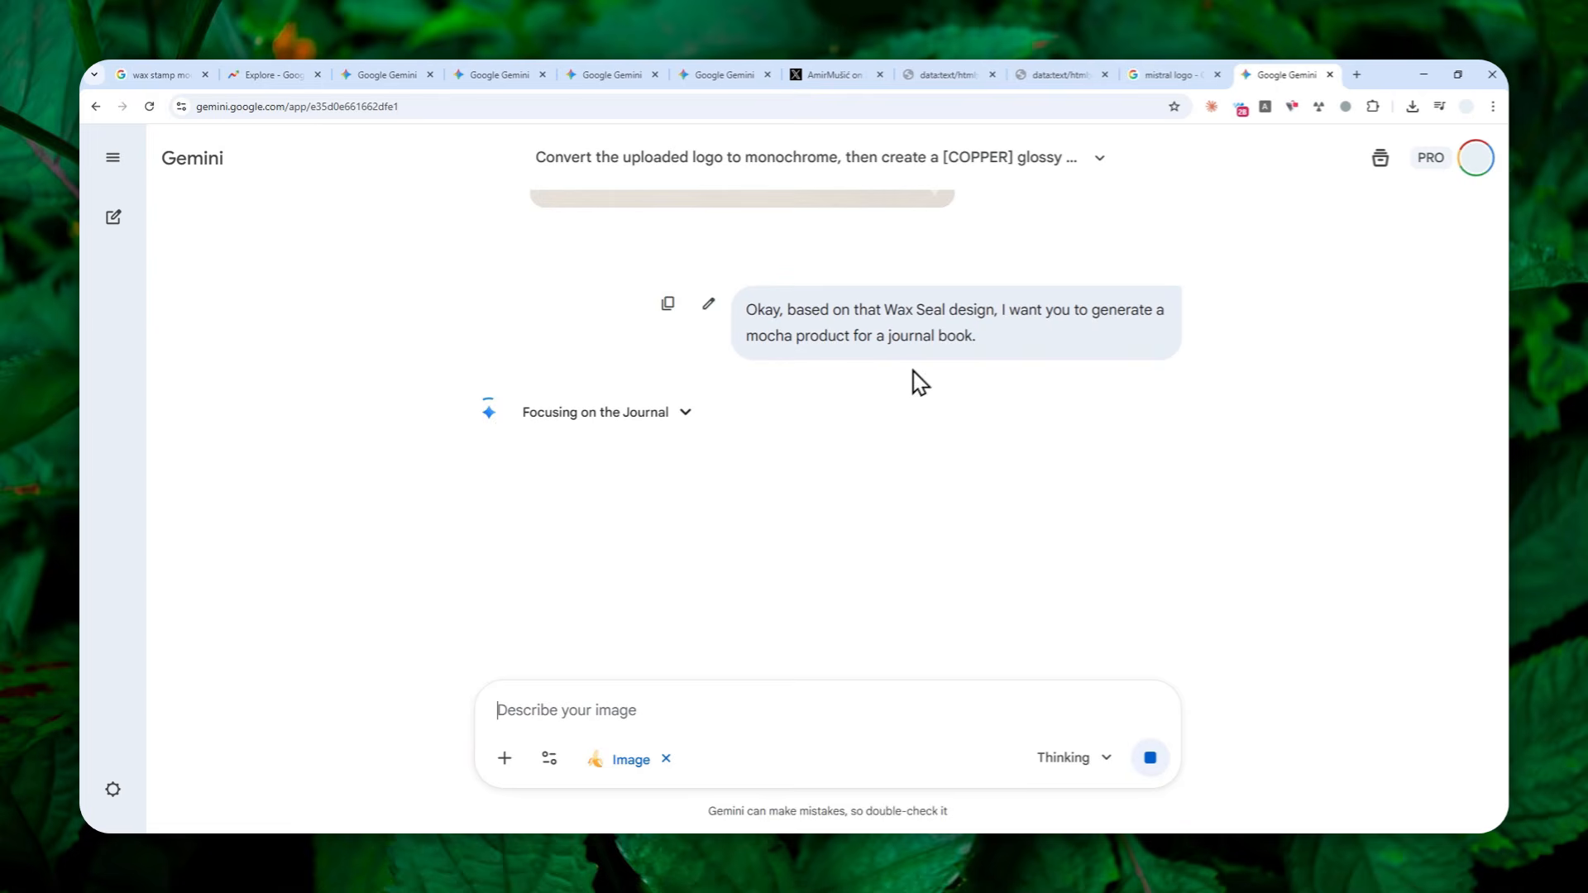
Review the text list of wax seal product ideas, from wedding invitations to art prints, while the journal mockup is generating
{"action": "left_click", "coordinate": [1051, 60]}
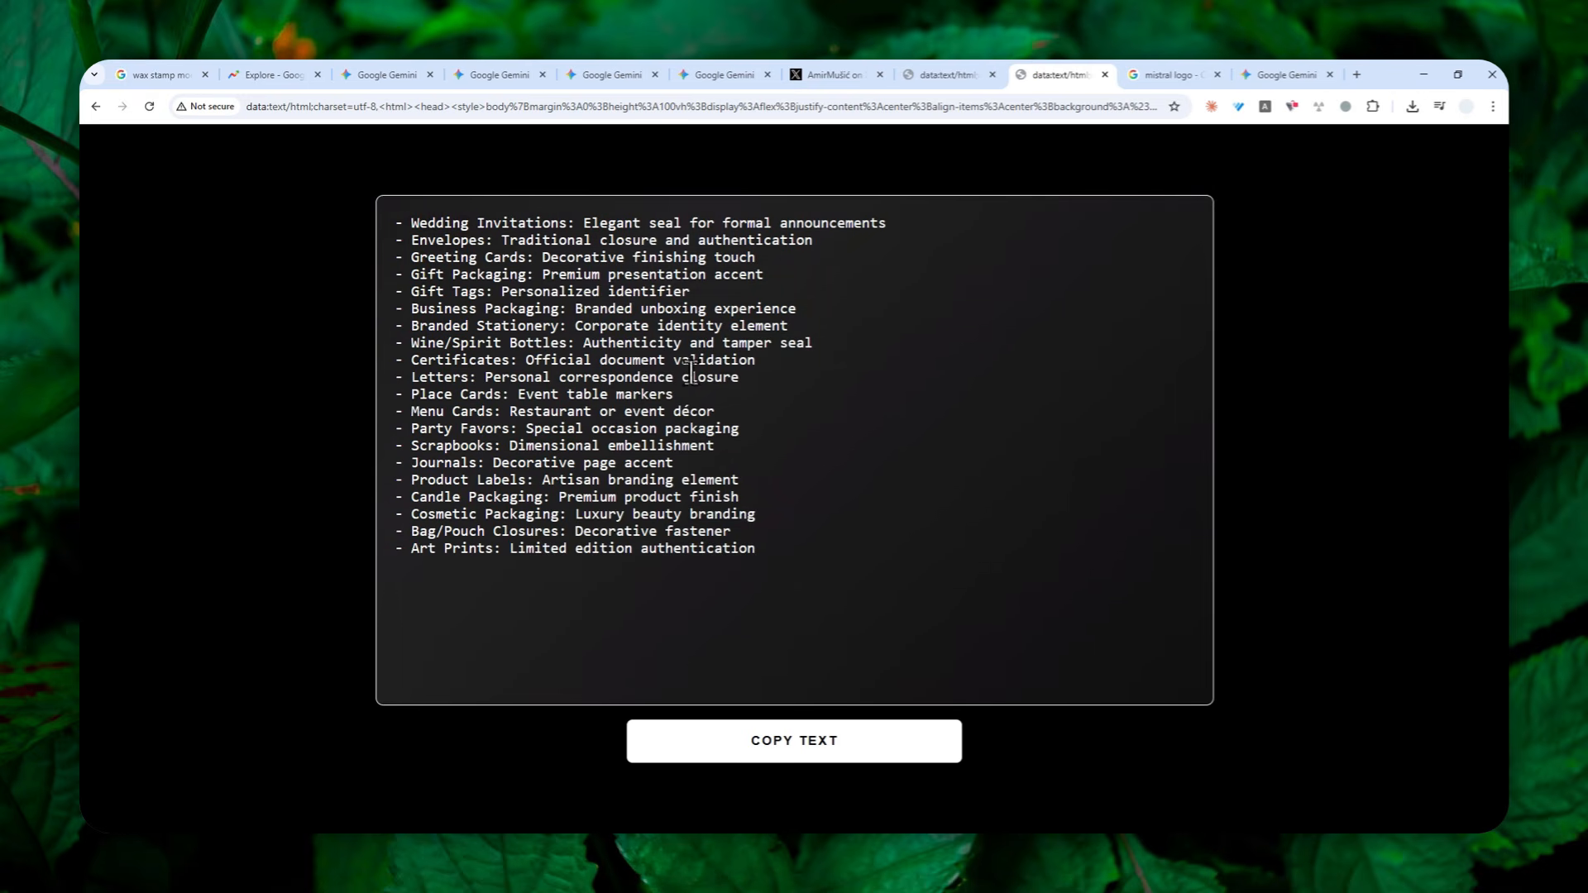
{"action": "left_click_drag", "start_coordinate": [827, 577], "coordinate": [334, 152]}
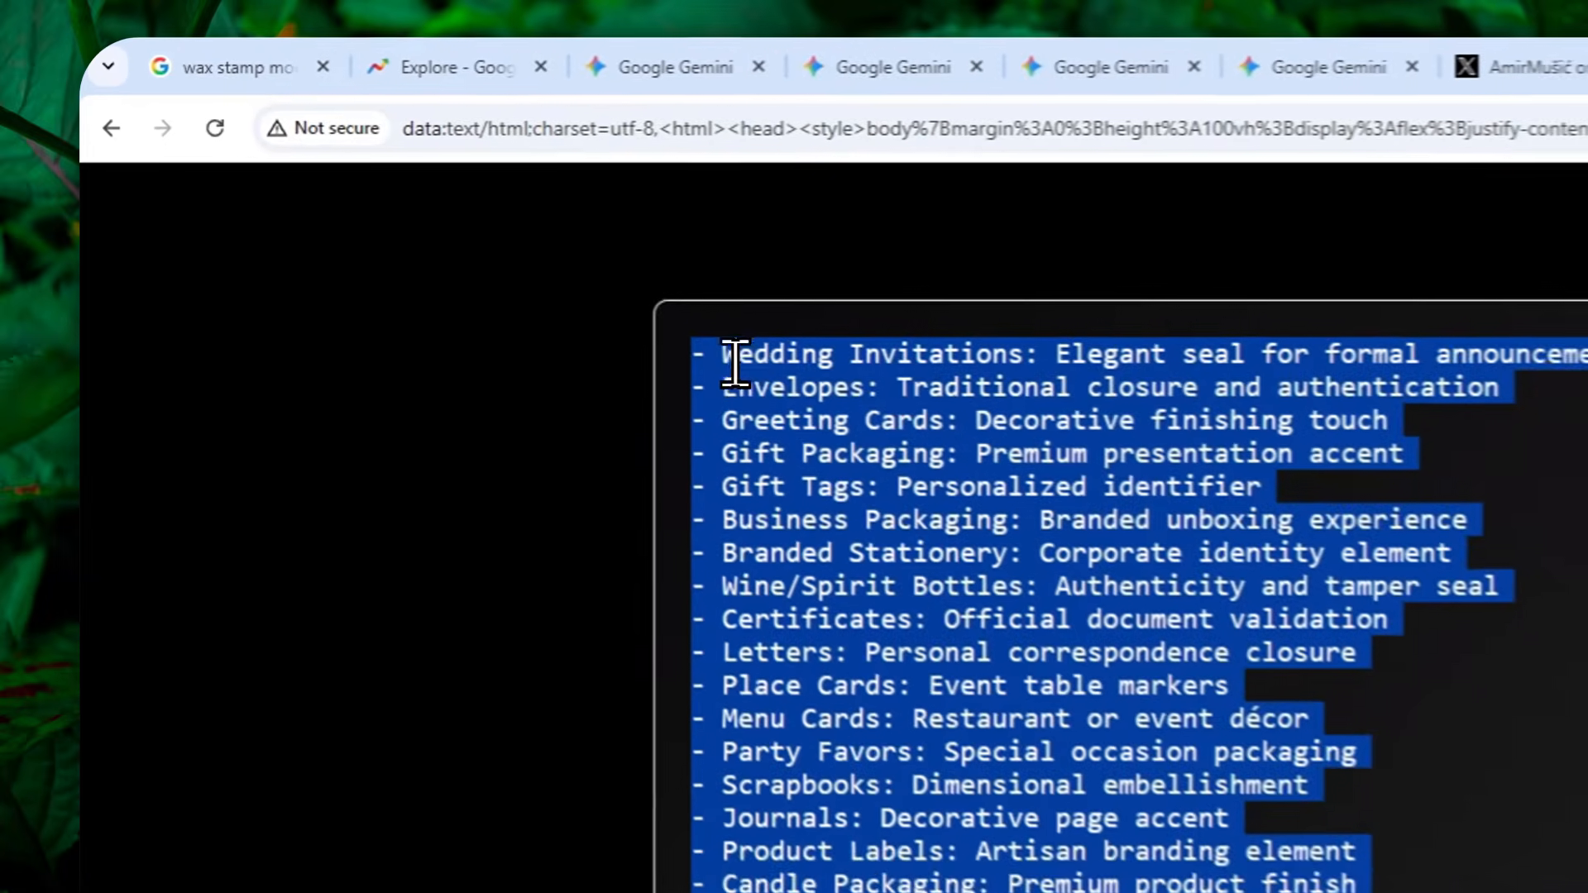
{"action": "left_click", "coordinate": [736, 362]}
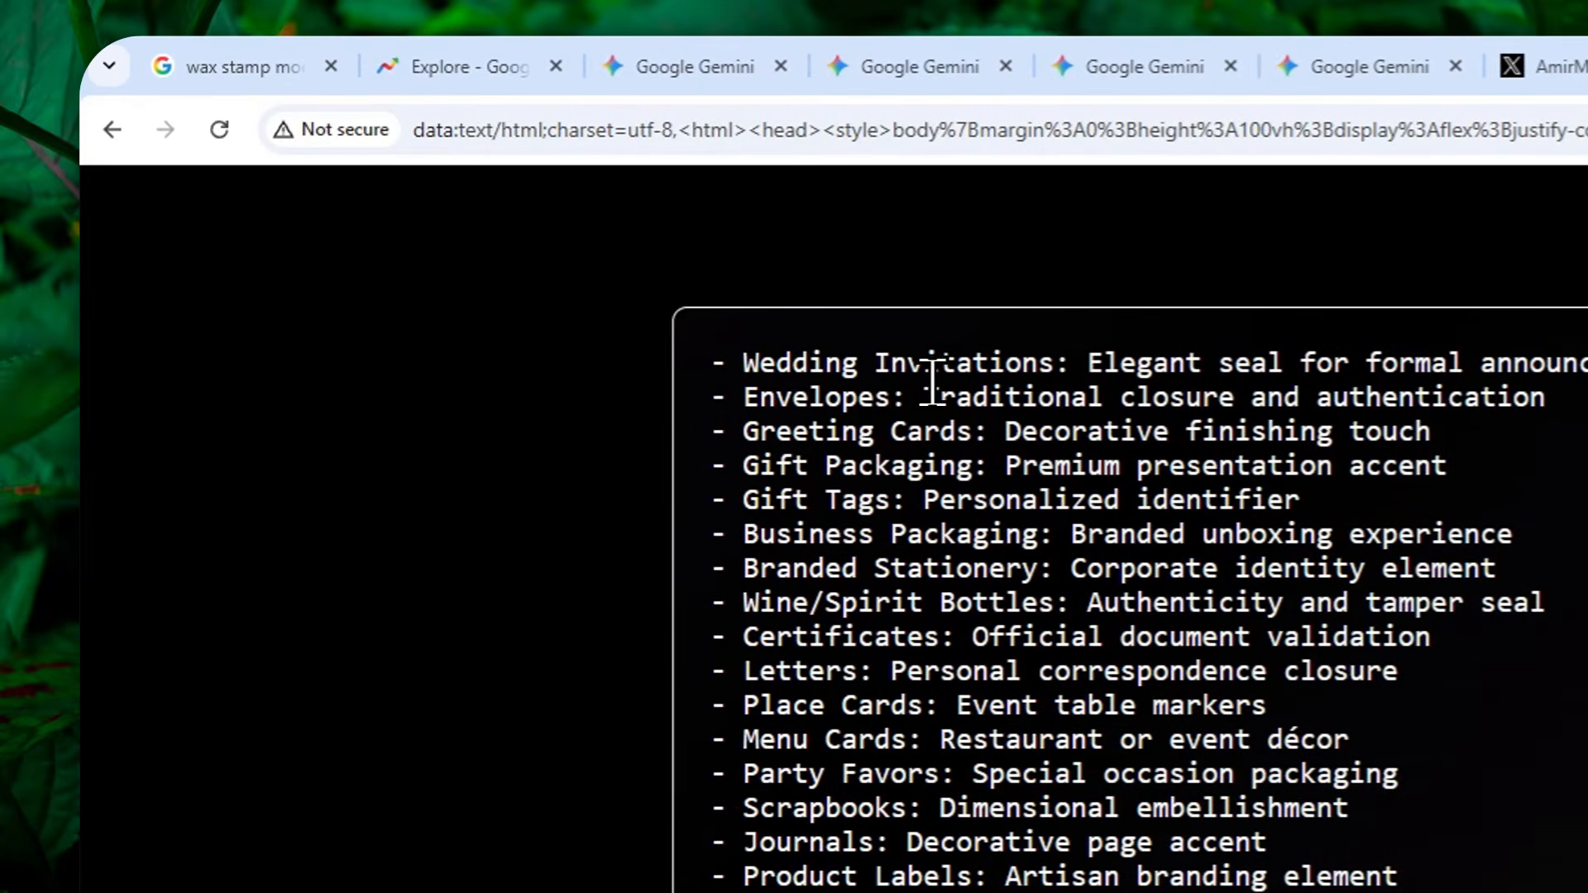
{"action": "left_click", "coordinate": [776, 464]}
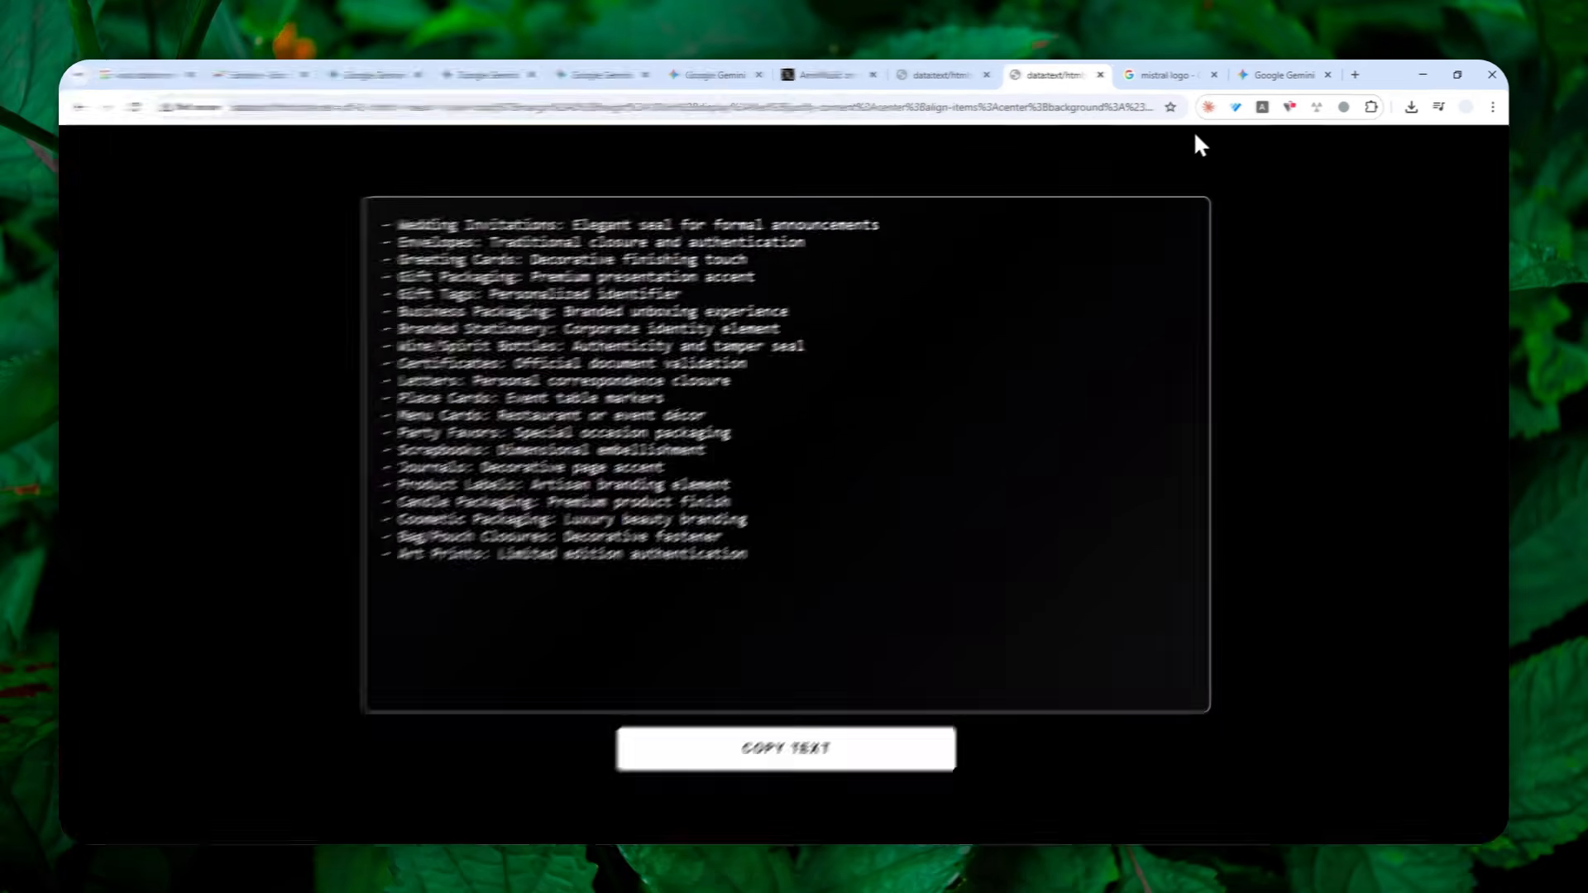
Return to the Gemini chat, view the generated journal book mockup enlarged, and close the enlarged view
{"action": "left_click", "coordinate": [1286, 75]}
{"action": "scroll", "coordinate": [915, 337], "scroll_direction": "down", "scroll_amount": 3}
{"action": "left_click", "coordinate": [680, 455]}
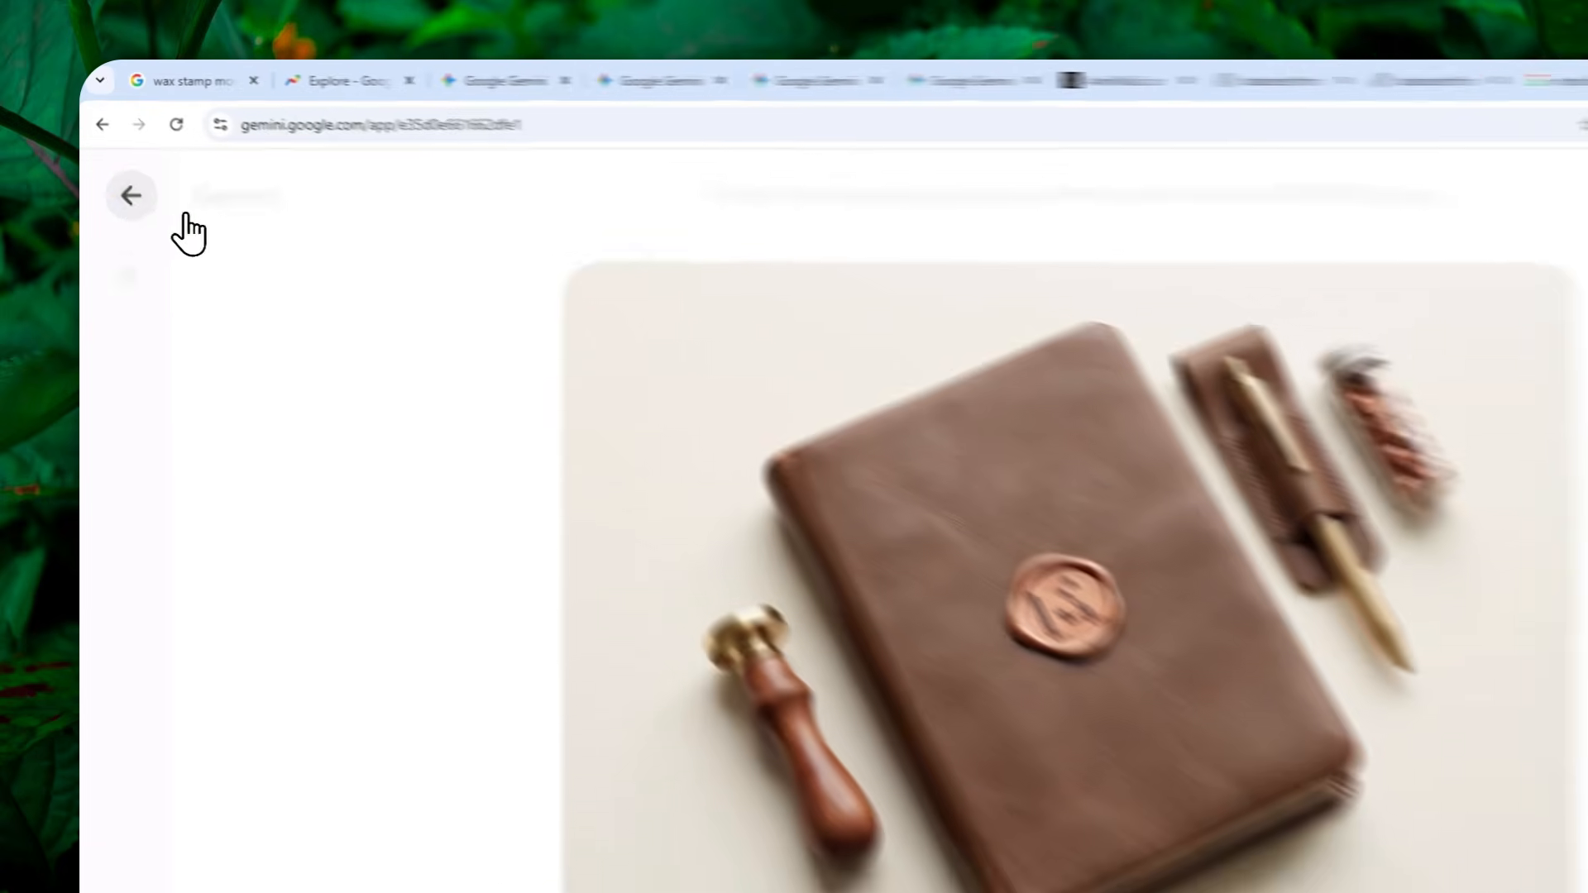
{"action": "left_click", "coordinate": [117, 157]}
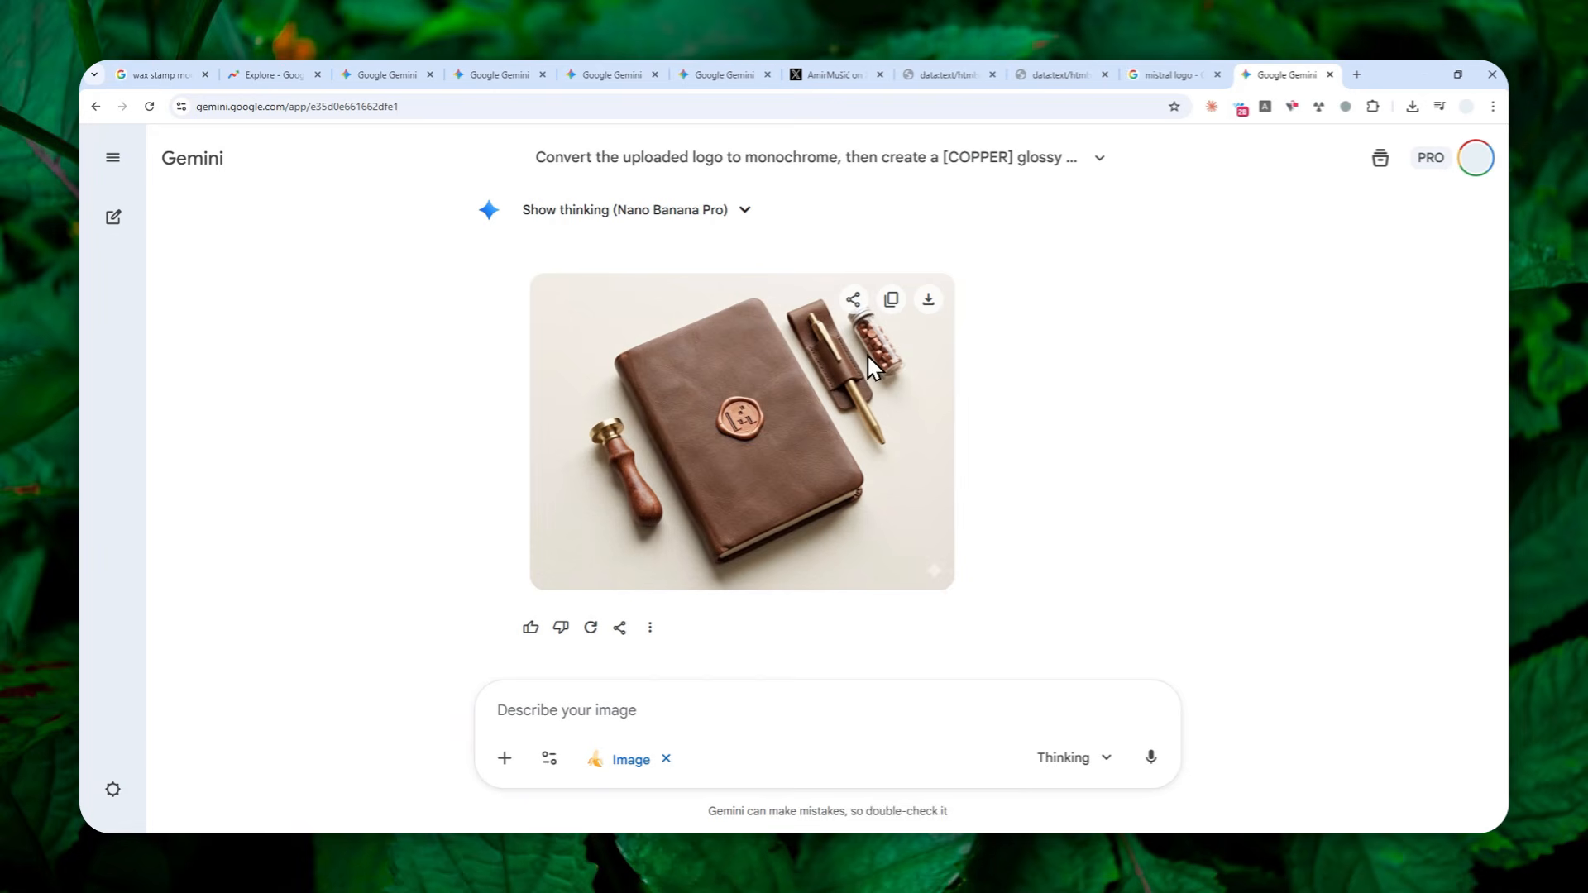
Compare the red seal, green seal, NVIDIA Christmas card and Intel envelope mockups in the other chats, and reopen the journal mockup enlarged
{"action": "left_click", "coordinate": [352, 64]}
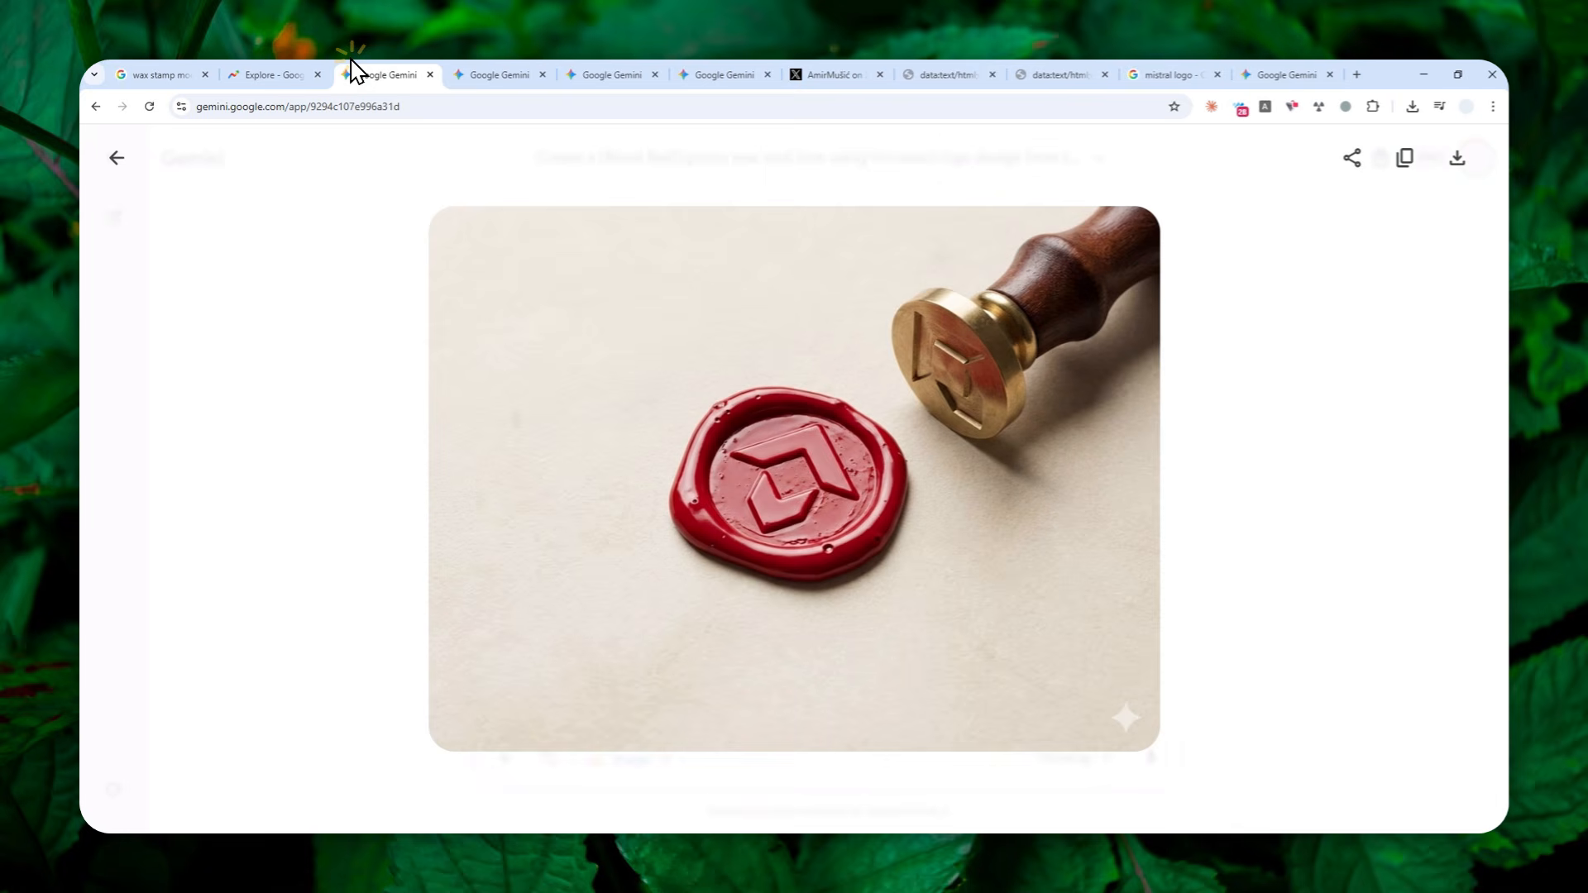
{"action": "left_click", "coordinate": [466, 63]}
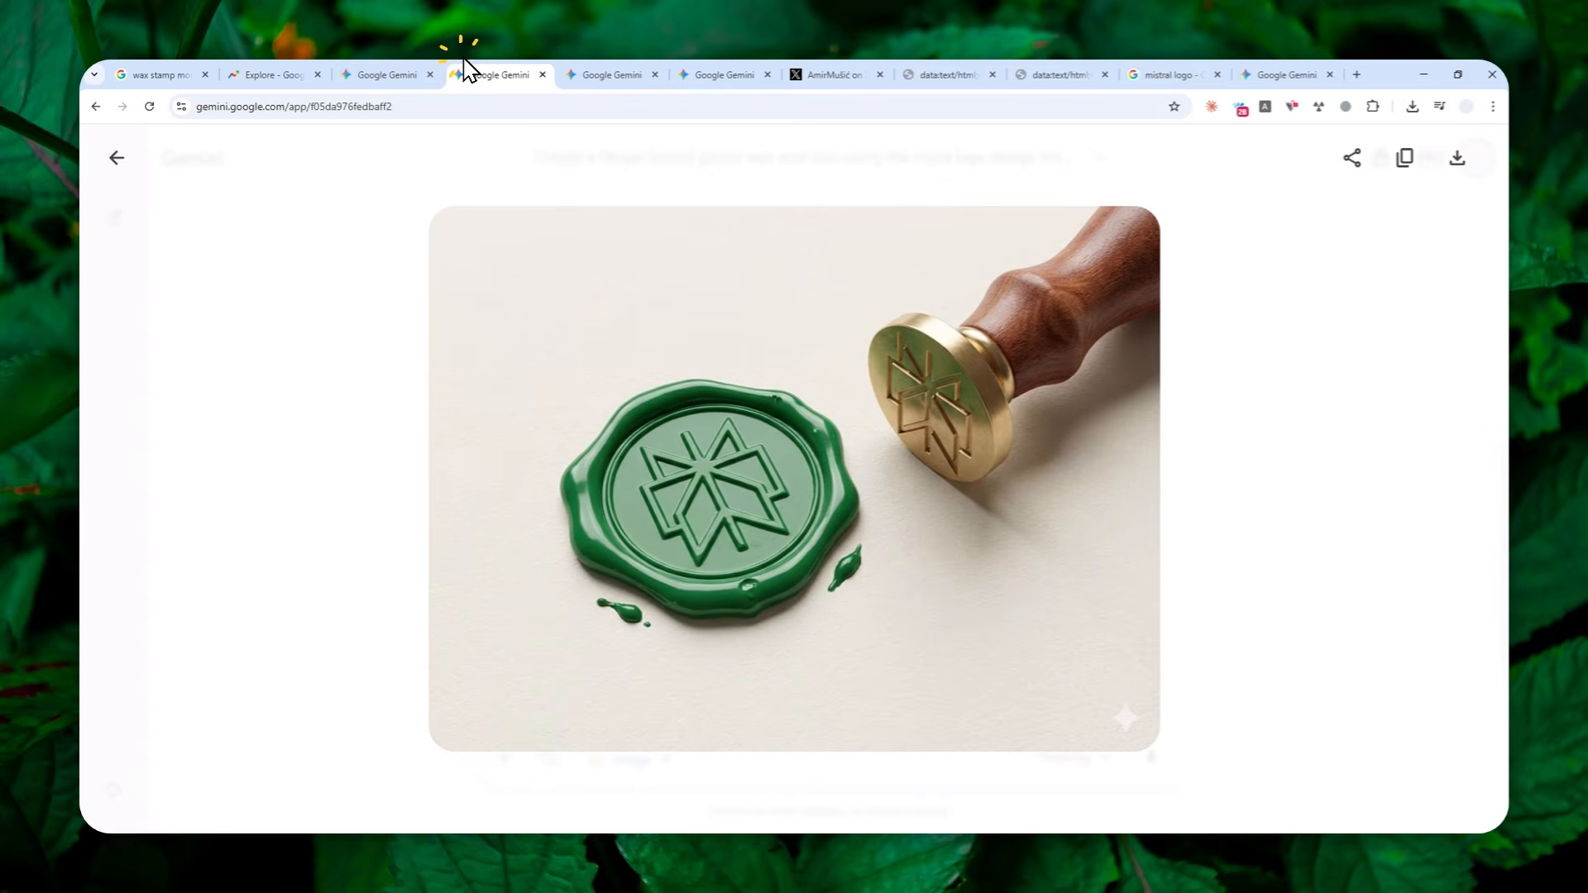
{"action": "left_click", "coordinate": [605, 67]}
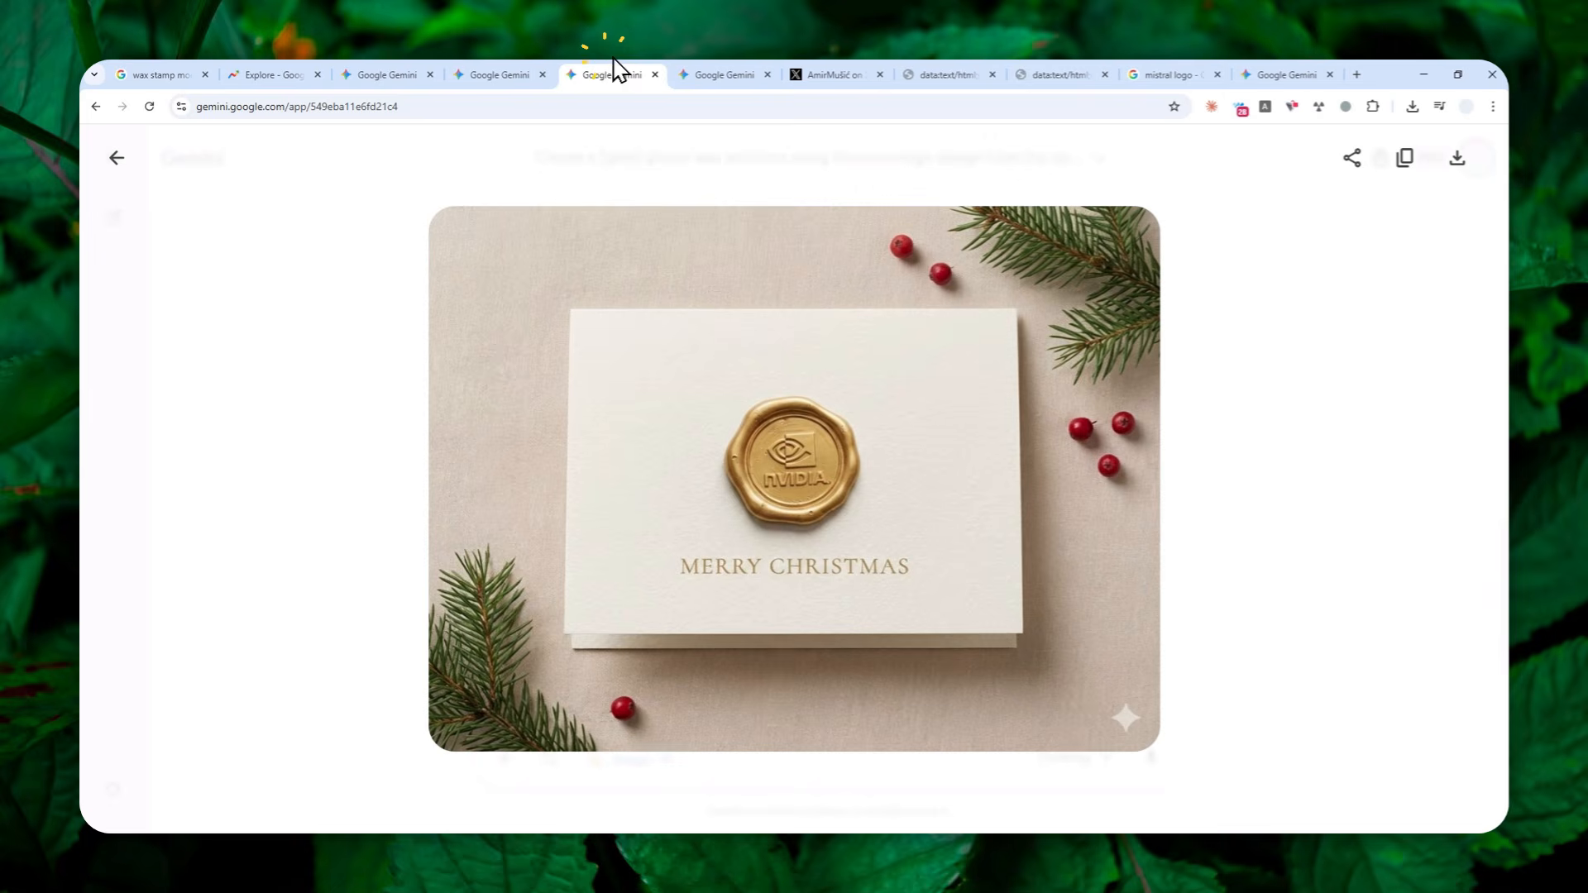
{"action": "left_click", "coordinate": [691, 66]}
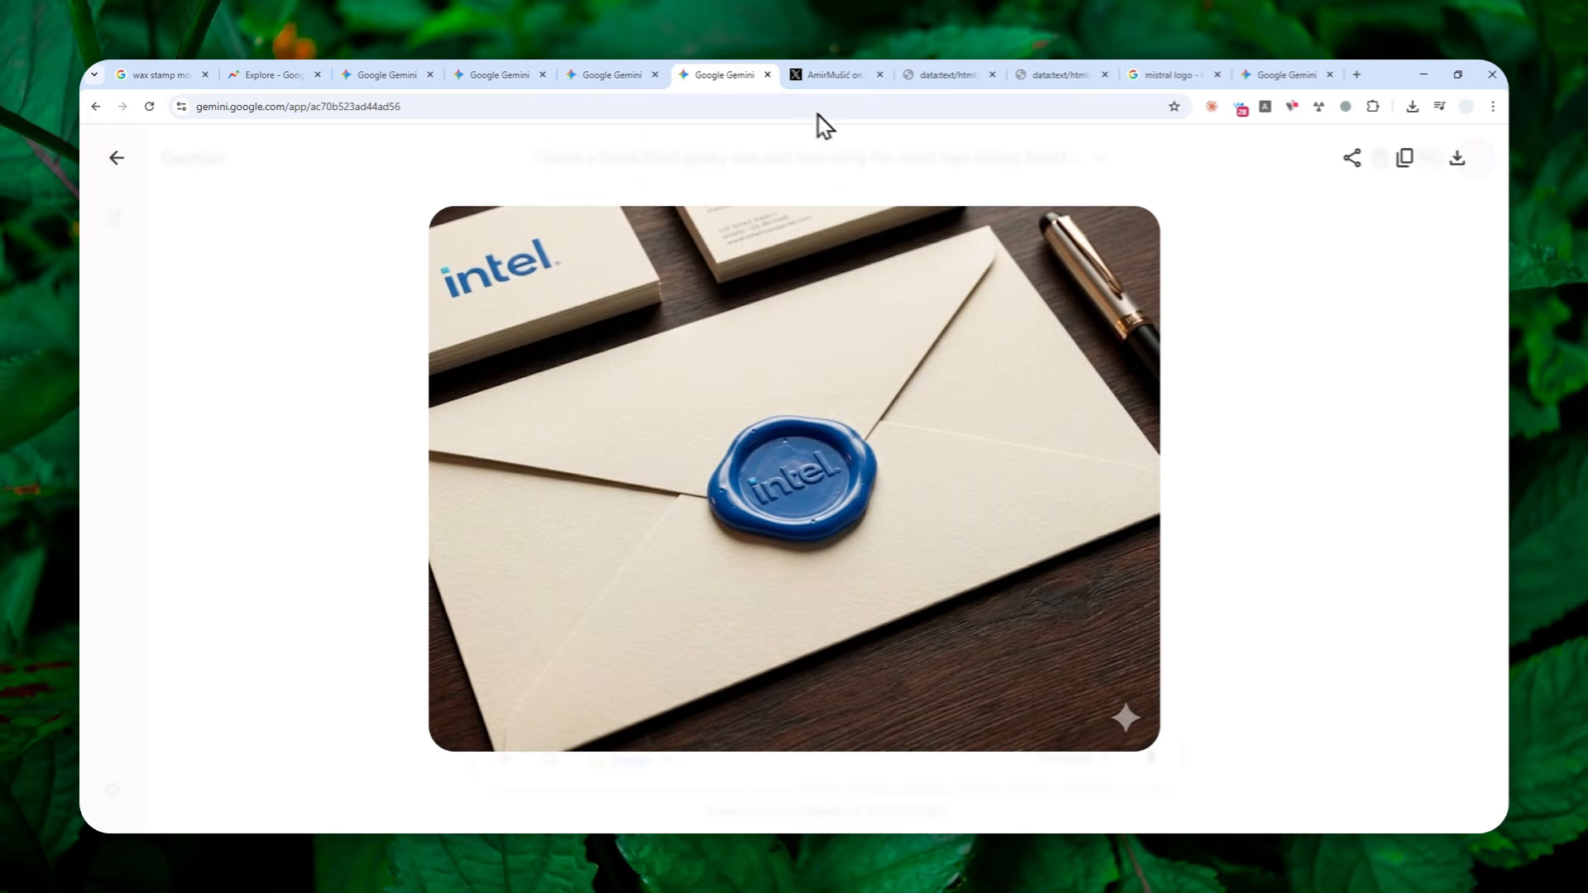
{"action": "left_click", "coordinate": [1162, 66]}
{"action": "left_click", "coordinate": [1258, 66]}
{"action": "left_click", "coordinate": [698, 464]}
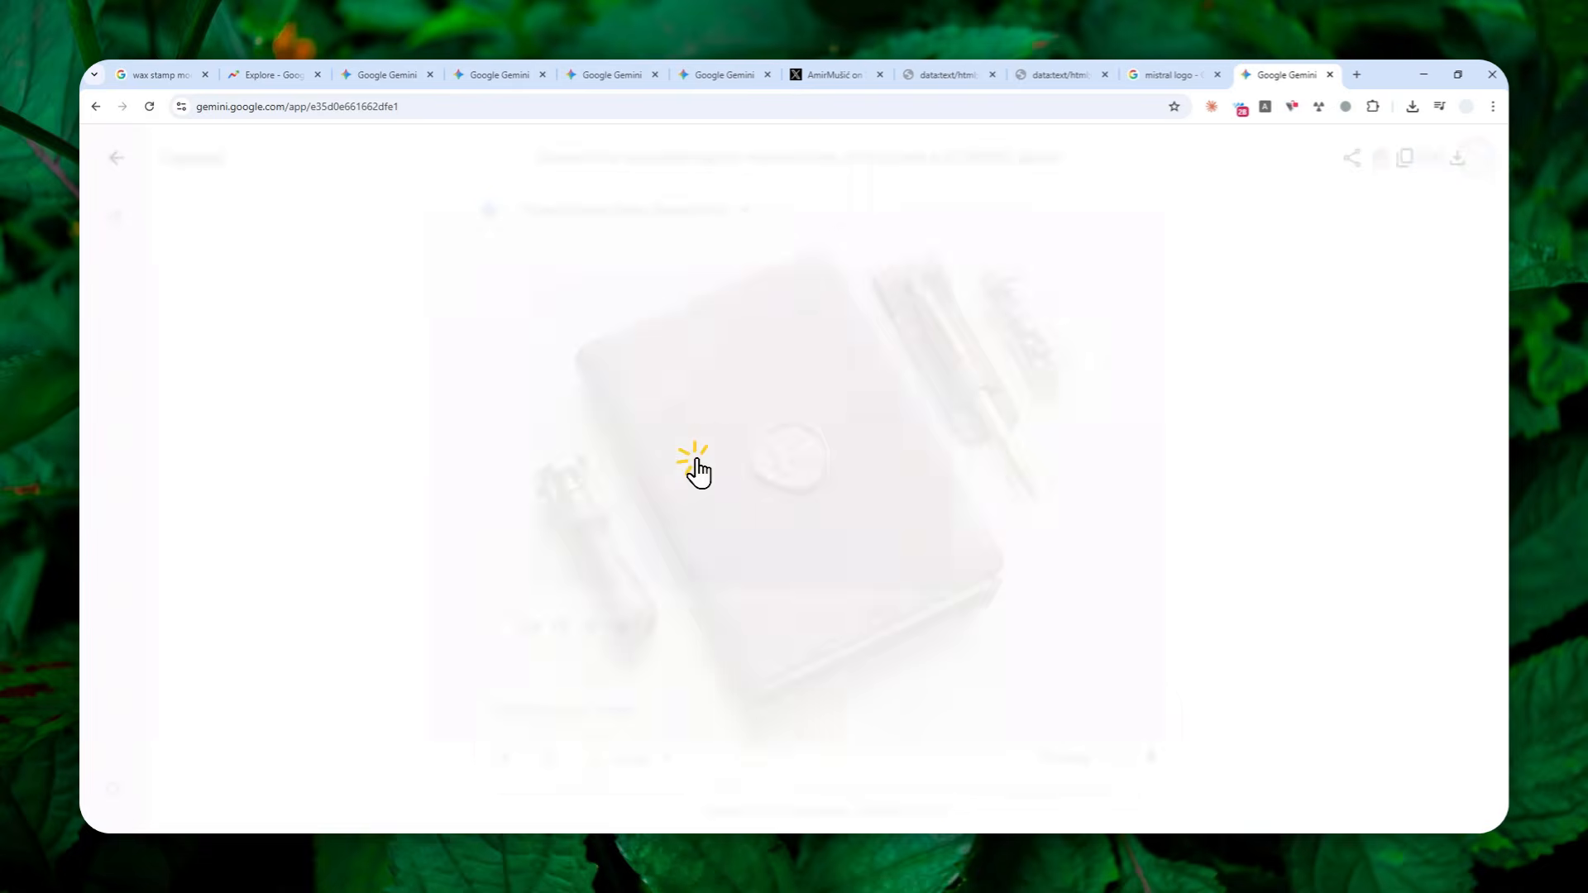